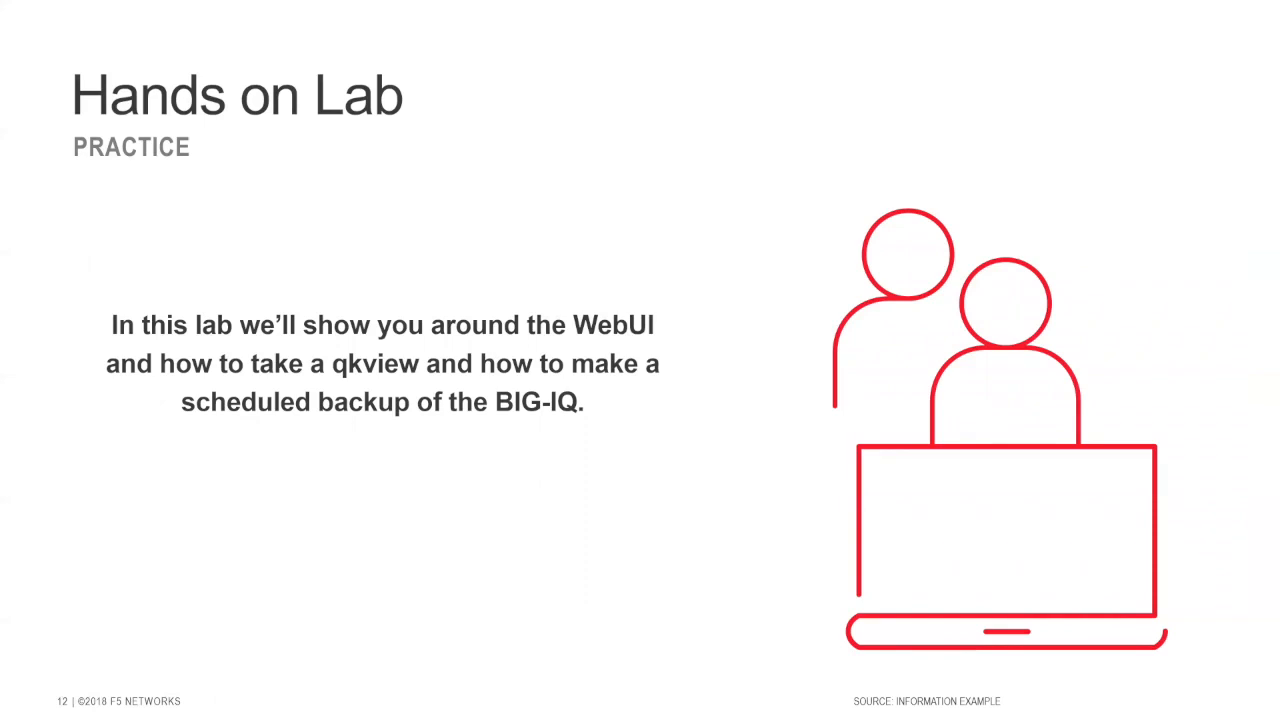
# Switch from the PowerPoint slide show to the BIG-IQ Welcome page in Chrome.
pyautogui.hotkey('alt', 'Tab')
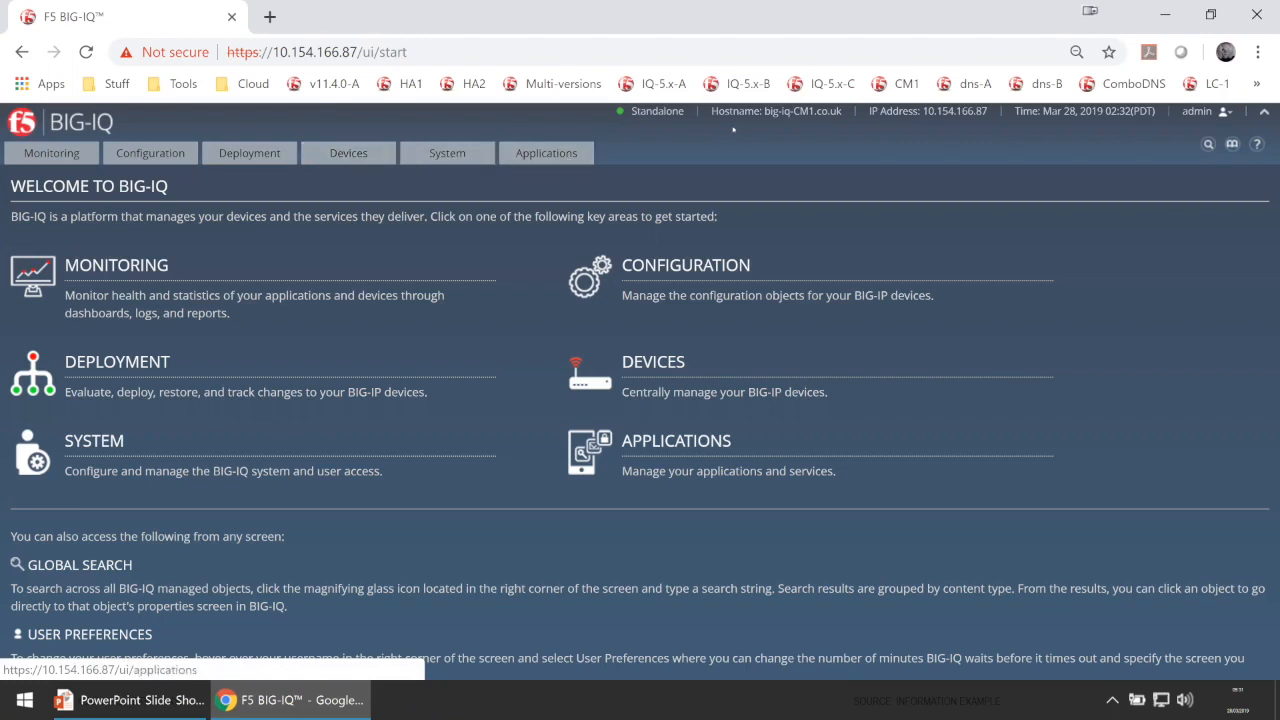
# Go to System > General Properties to view the device's details.
pyautogui.click(447, 154)
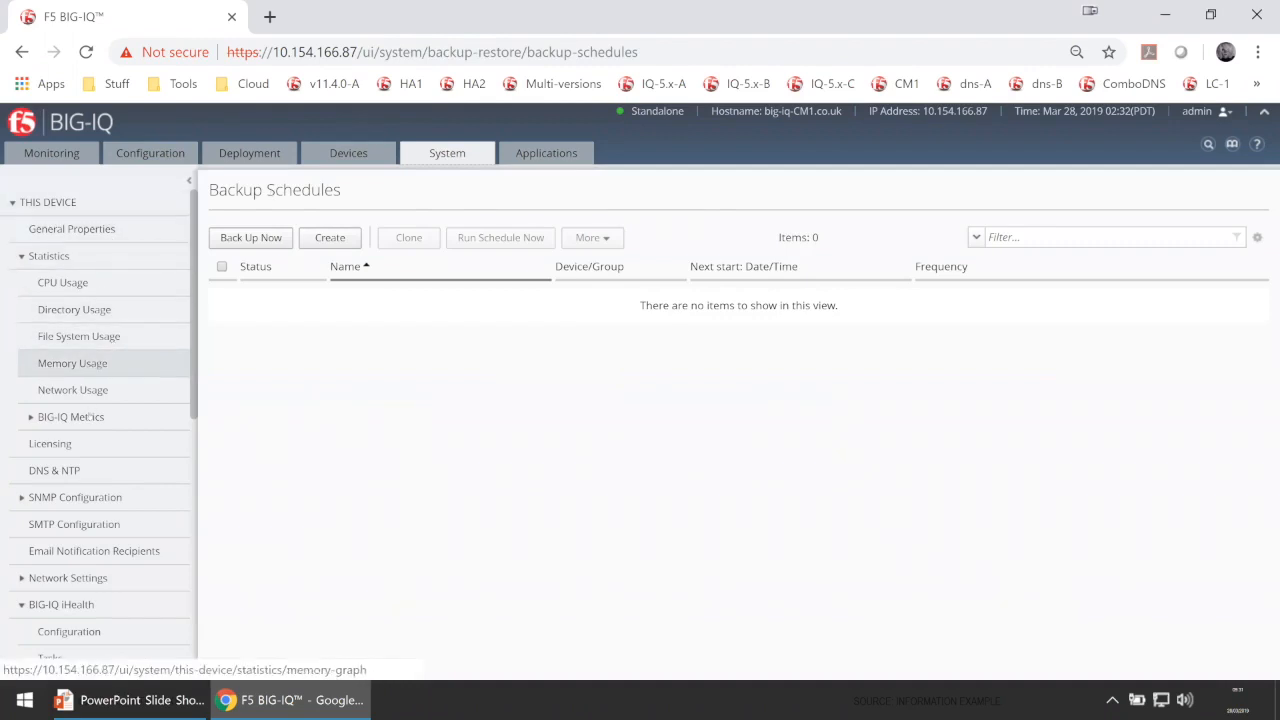
pyautogui.click(94, 228)
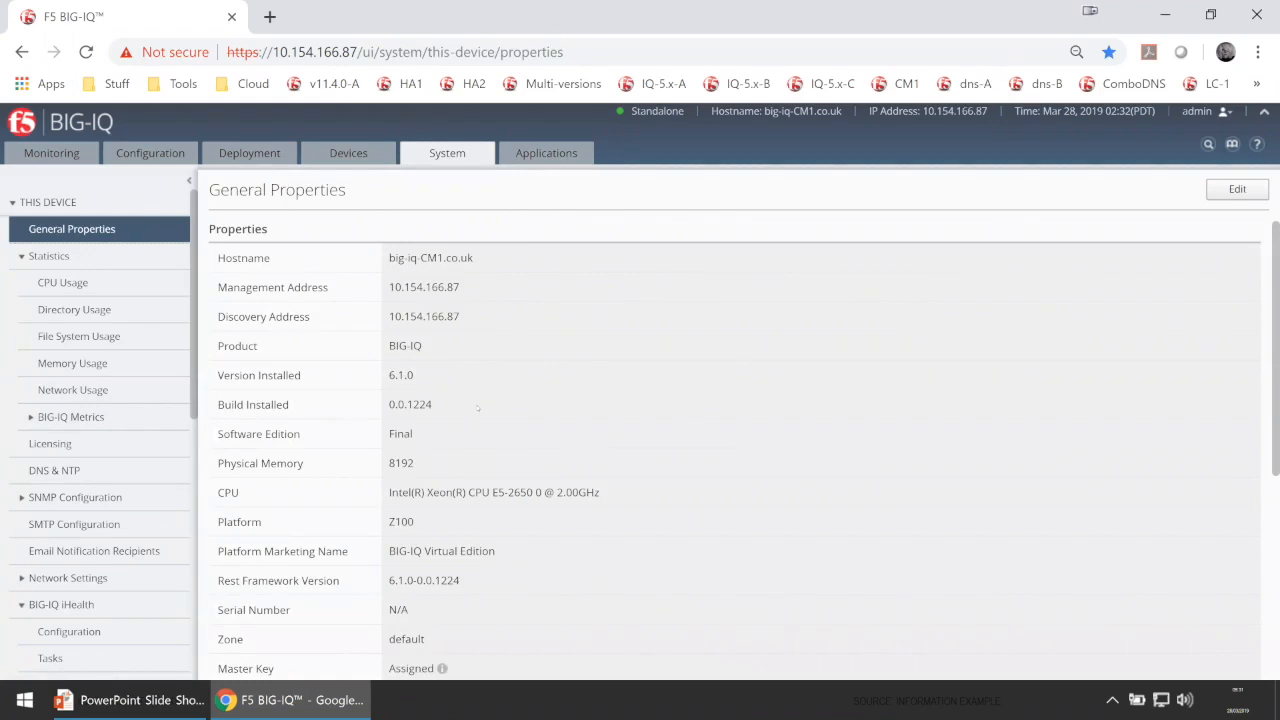
pyautogui.scroll(-1, 478, 410)
pyautogui.scroll(1, 460, 395)
# Highlight the installed version 6.1.0 and the Rest Framework Version 6.1.0-0.0.1224.
pyautogui.moveTo(423, 377); pyautogui.dragTo(375, 381)
pyautogui.scroll(-2, 503, 540)
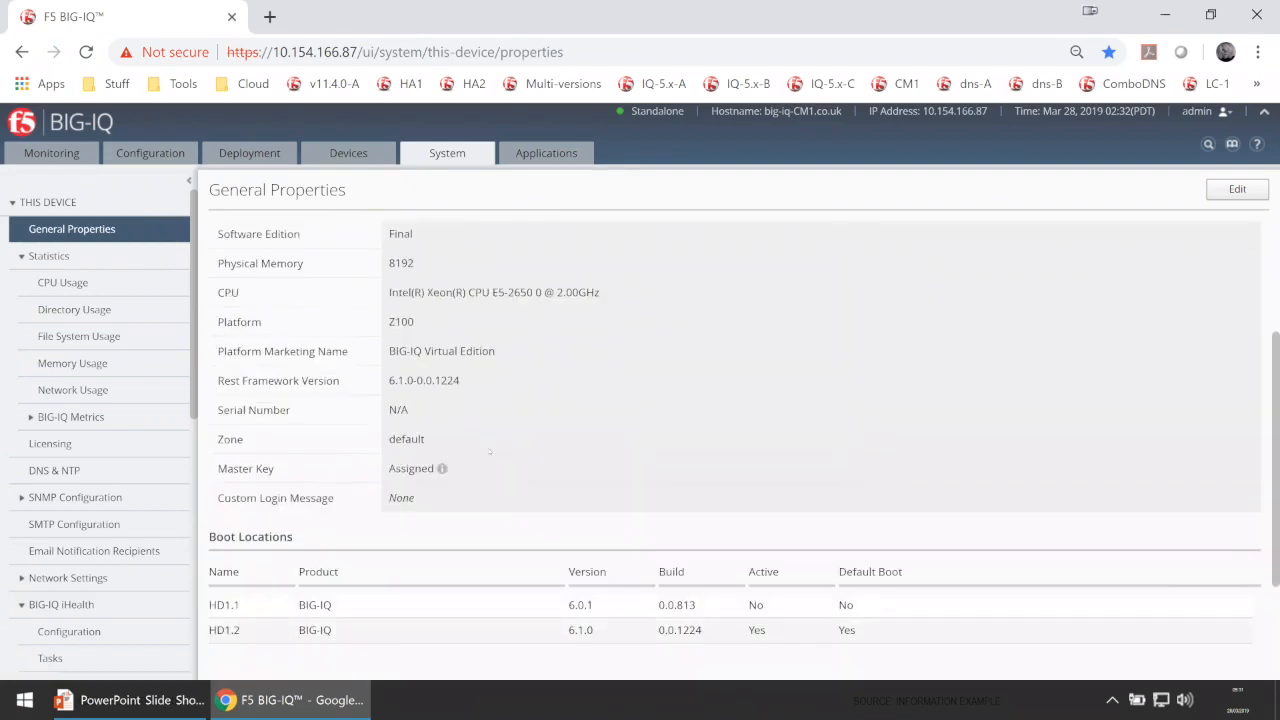
pyautogui.moveTo(480, 392); pyautogui.dragTo(388, 381)
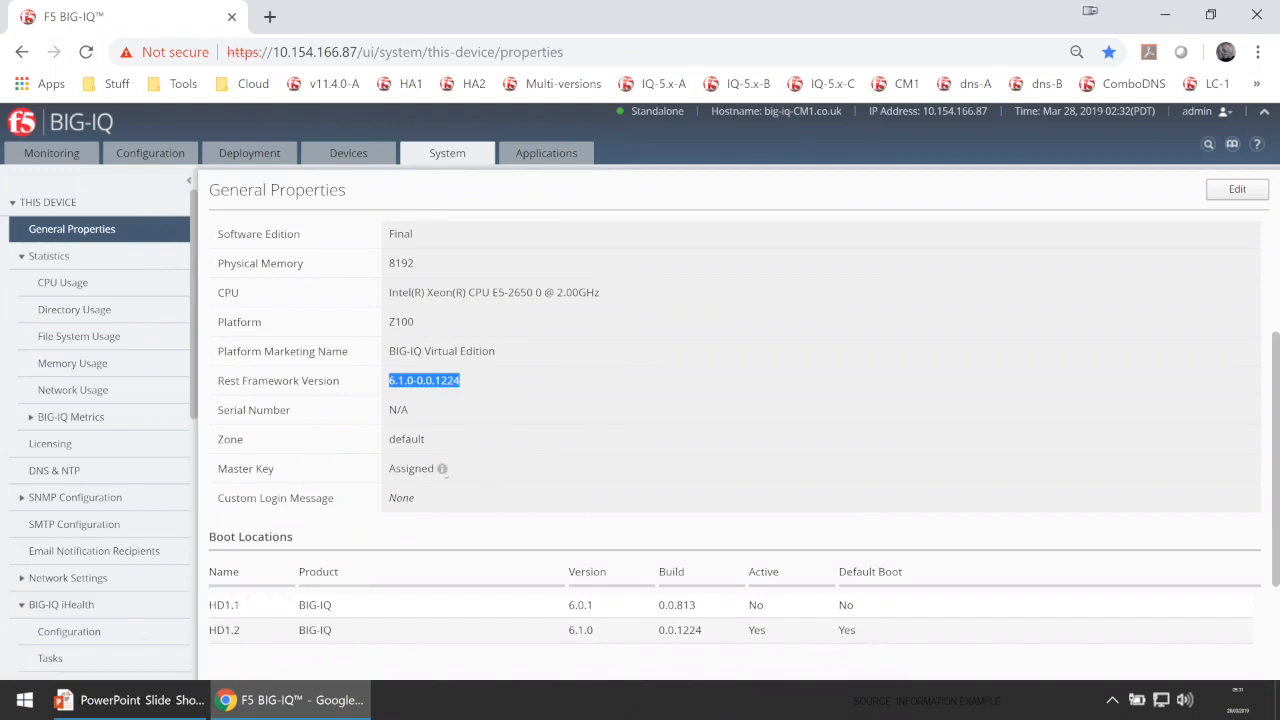
pyautogui.moveTo(442, 469)
# Review the CPU usage graph with its timeframes, then the memory and network usage graphs.
pyautogui.click(95, 291)
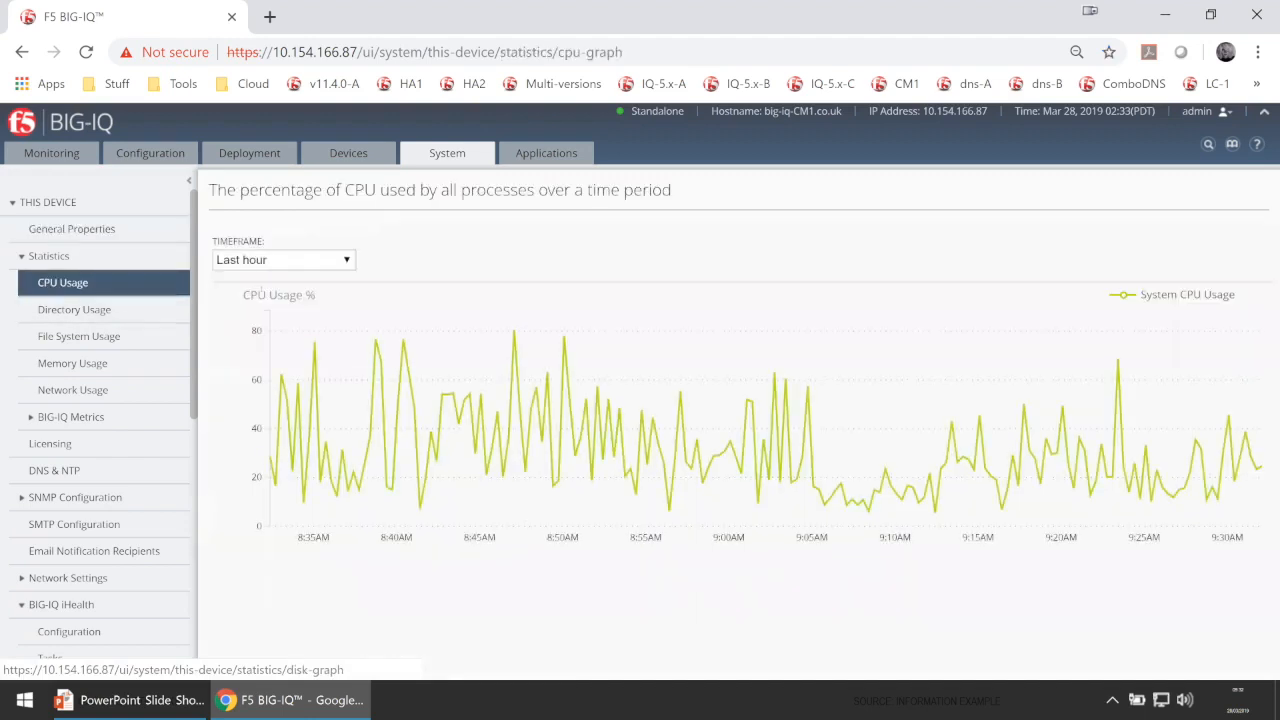
pyautogui.click(293, 262)
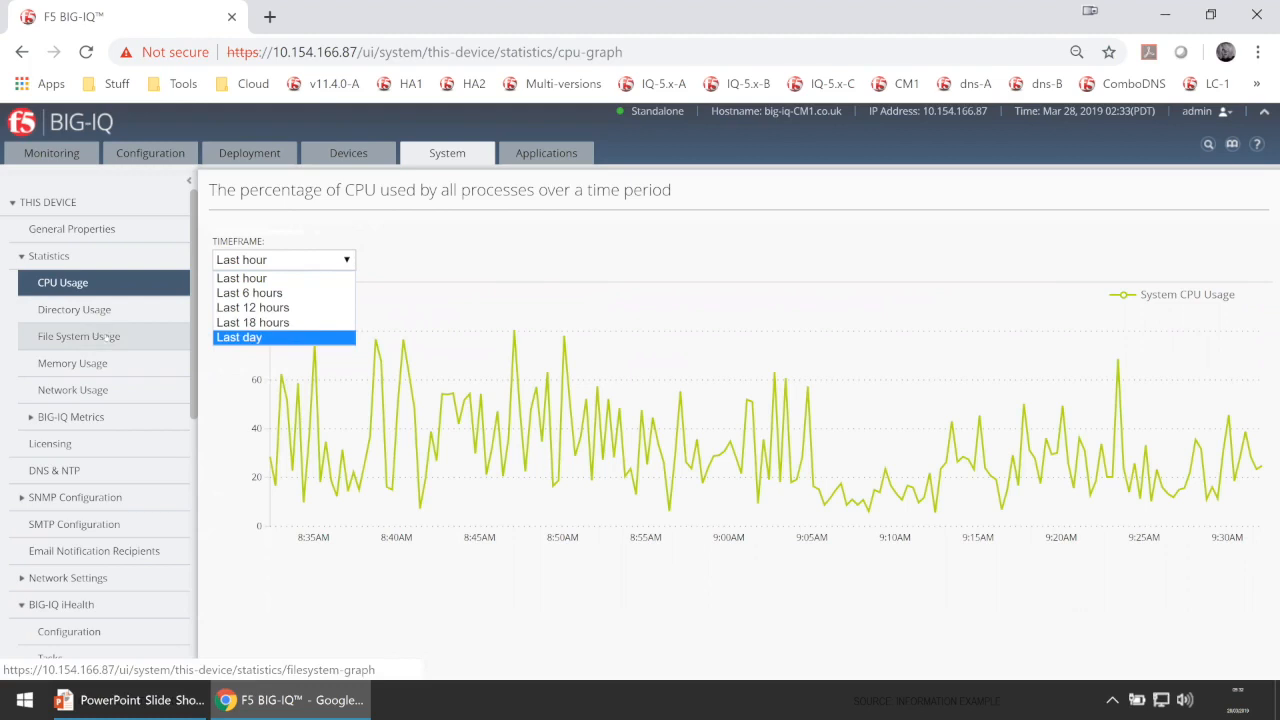
pyautogui.click(108, 366)
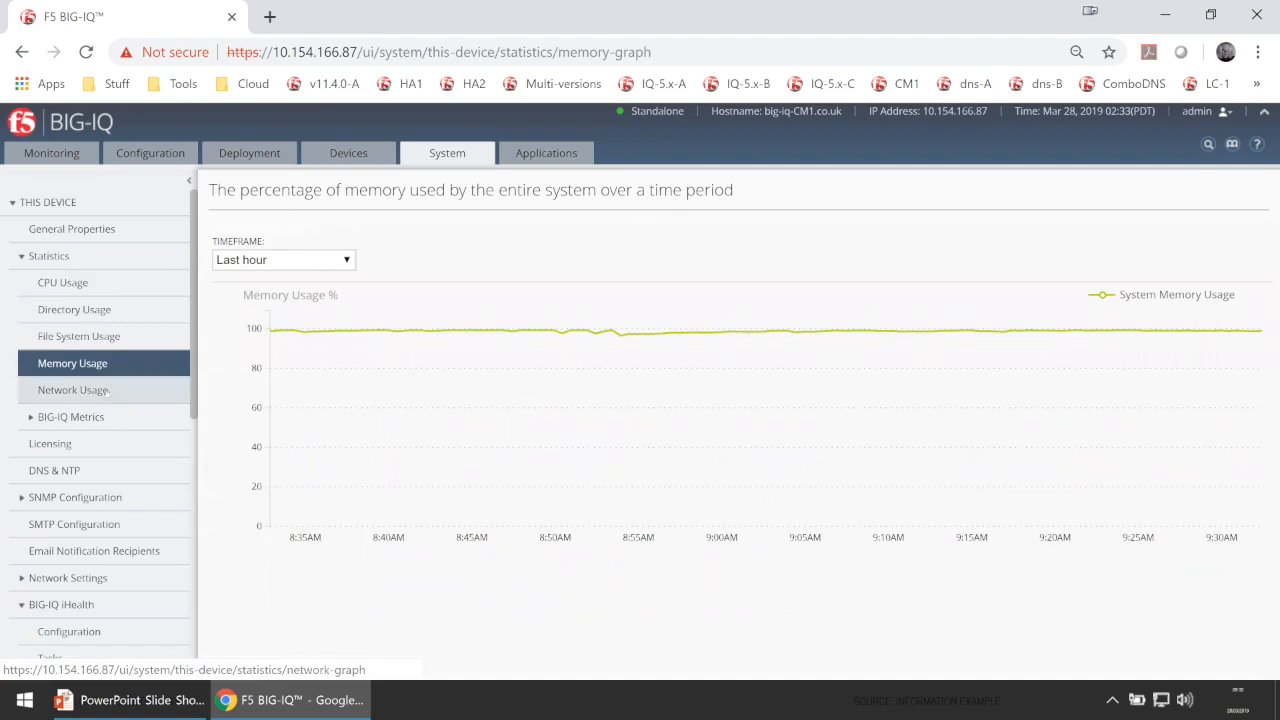
pyautogui.click(107, 392)
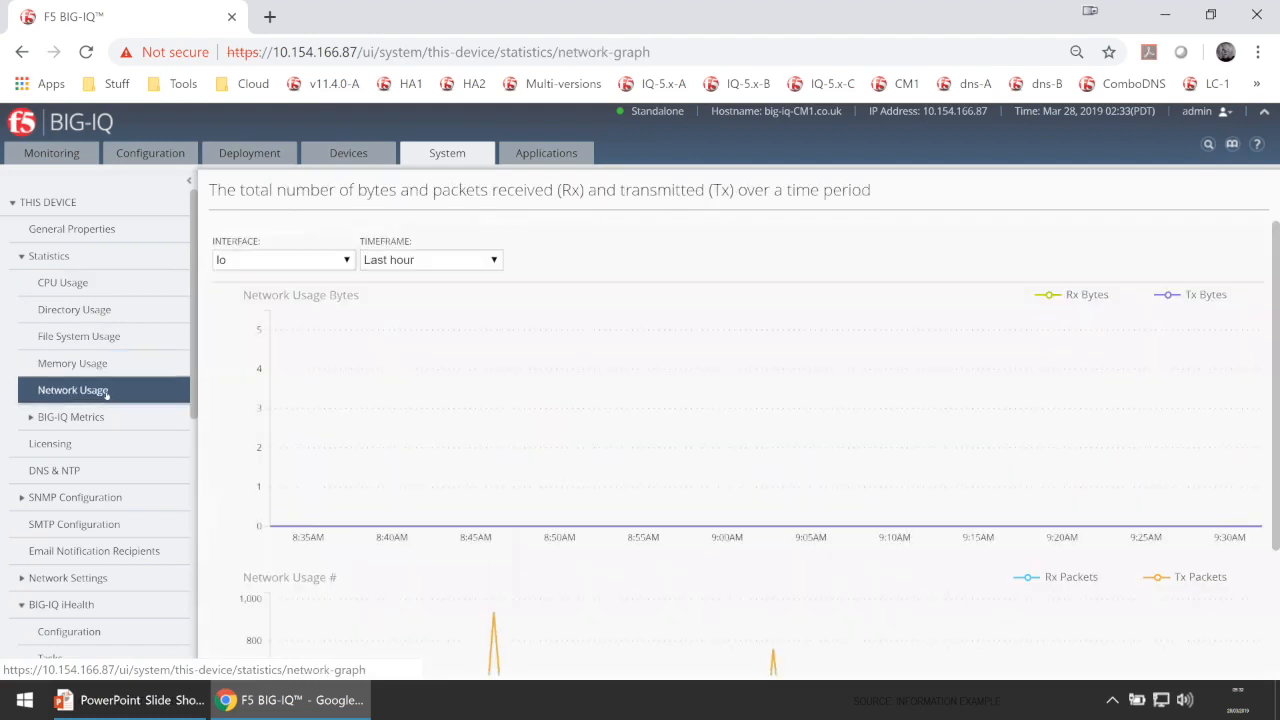
# Go to BIG-IQ iHealth > Configuration, showing no credentials yet.
pyautogui.scroll(-2, 56, 490)
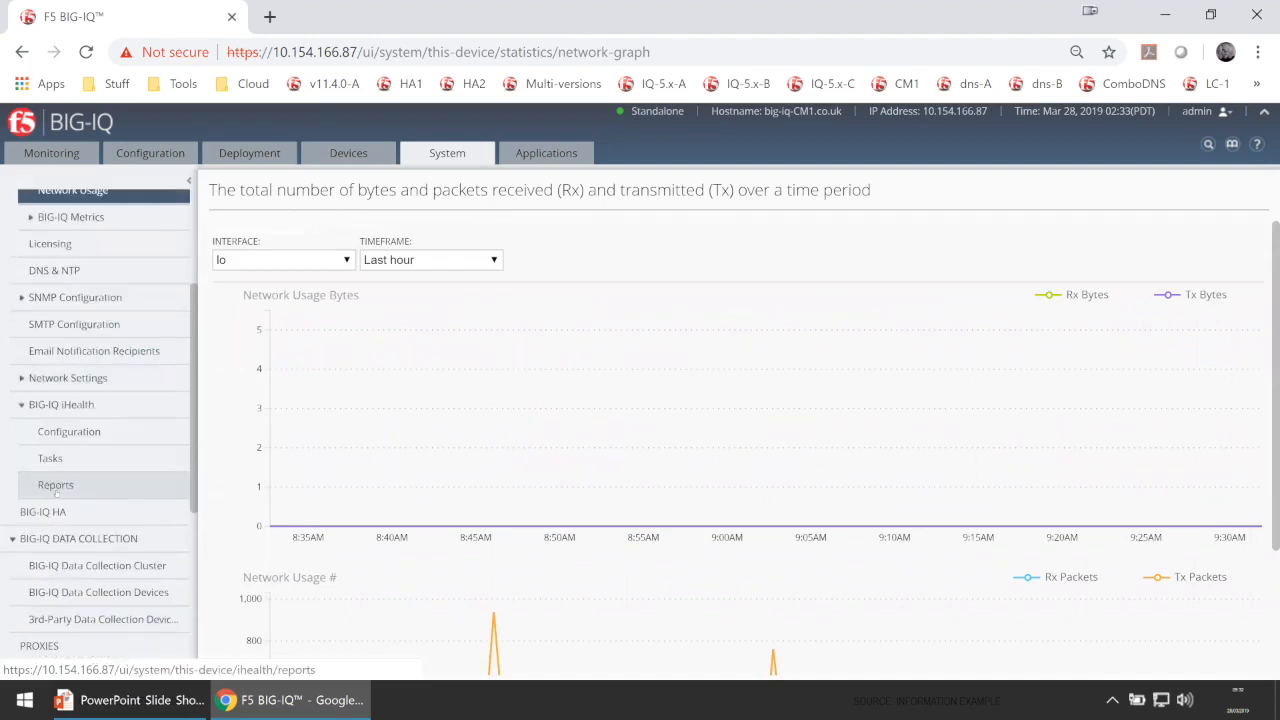
pyautogui.scroll(-1, 100, 470)
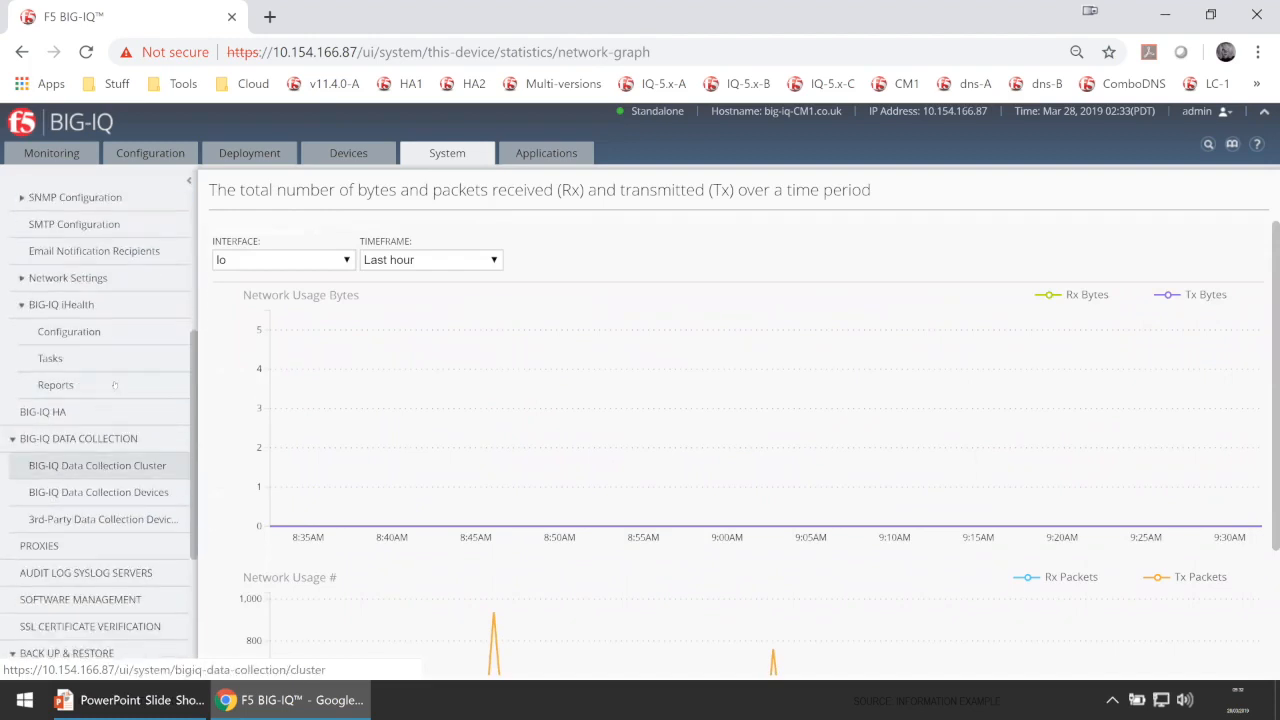
pyautogui.click(100, 332)
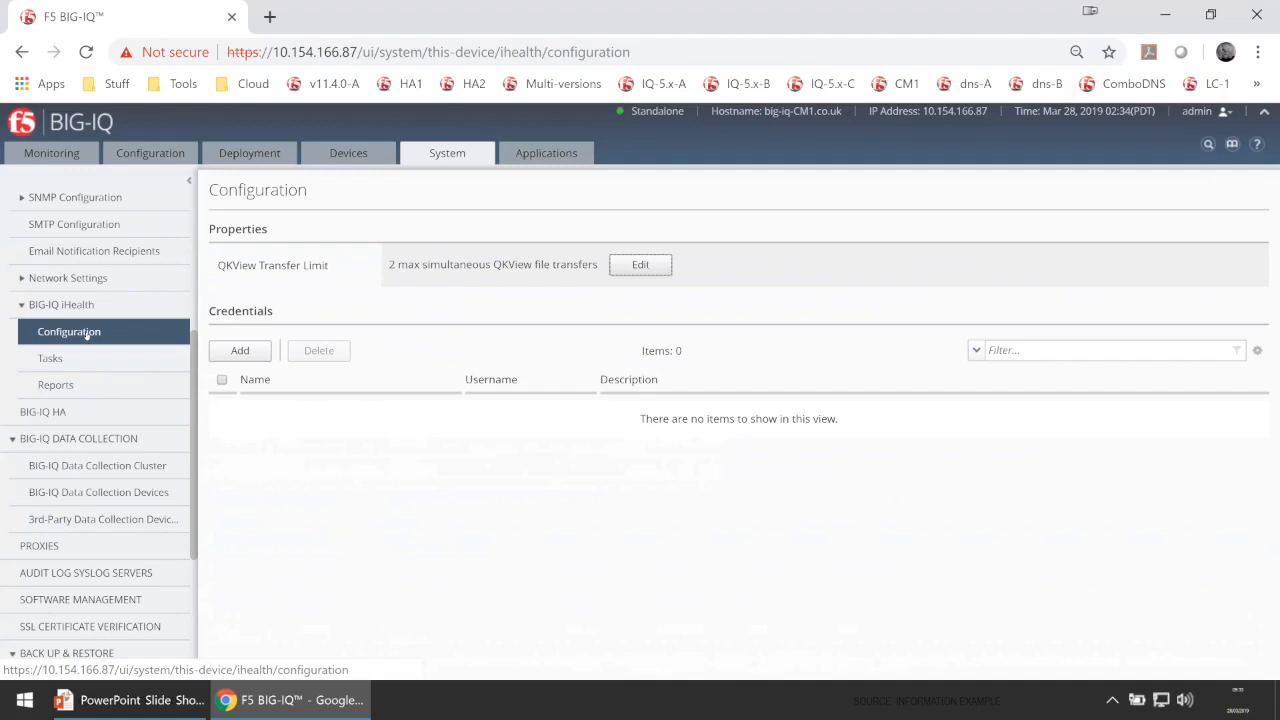
# Add a new iHealth credential named 'iHealth Account' and enter the account's e-mail username.
pyautogui.click(240, 351)
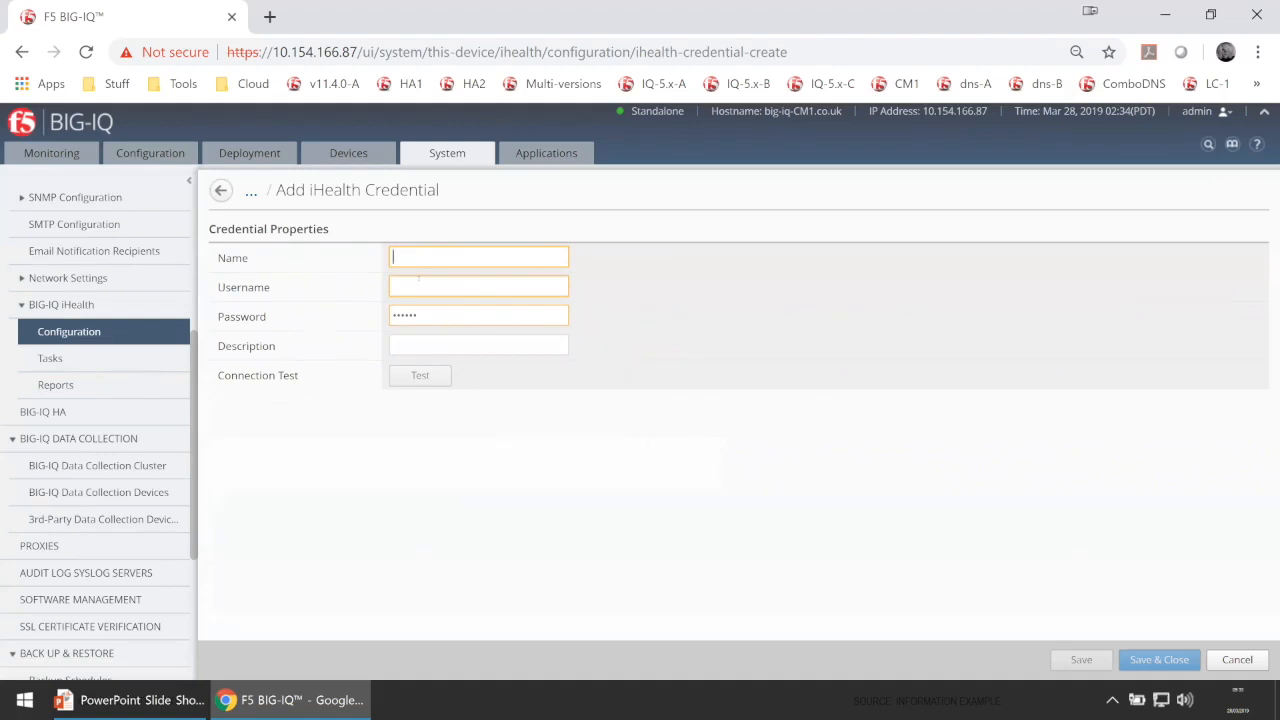
pyautogui.write('iHealth Account')
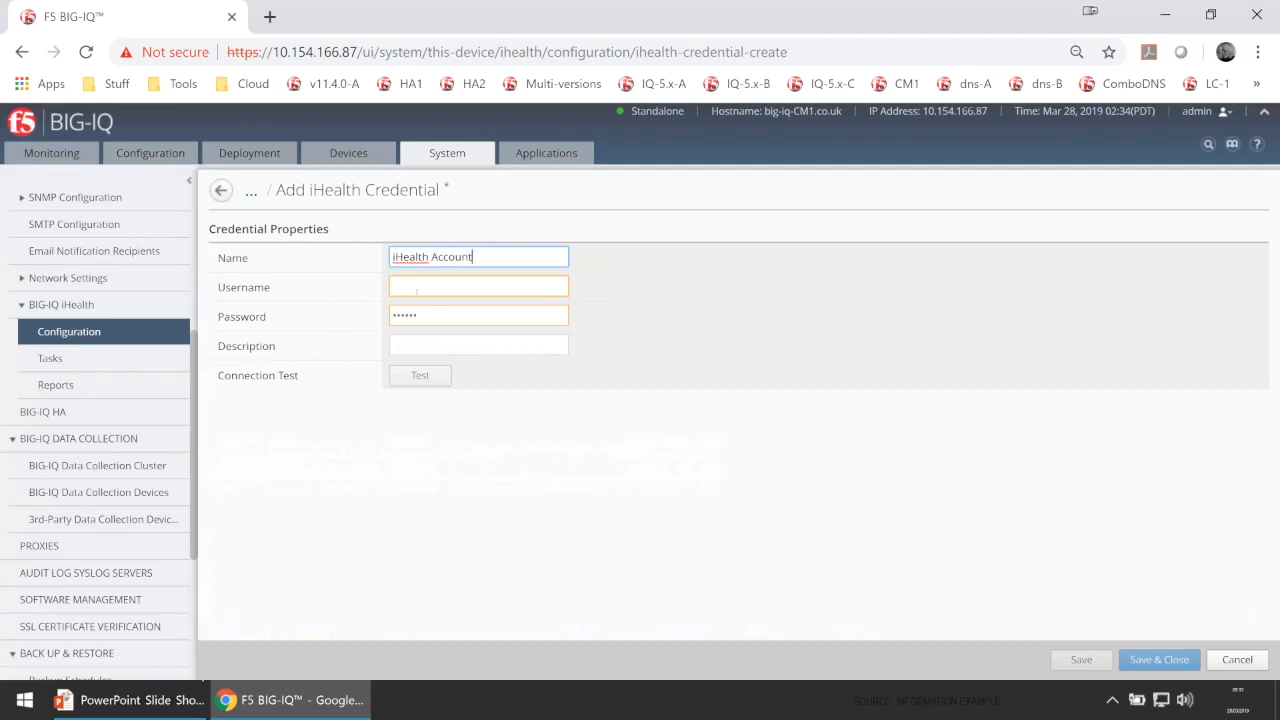
pyautogui.click(423, 290)
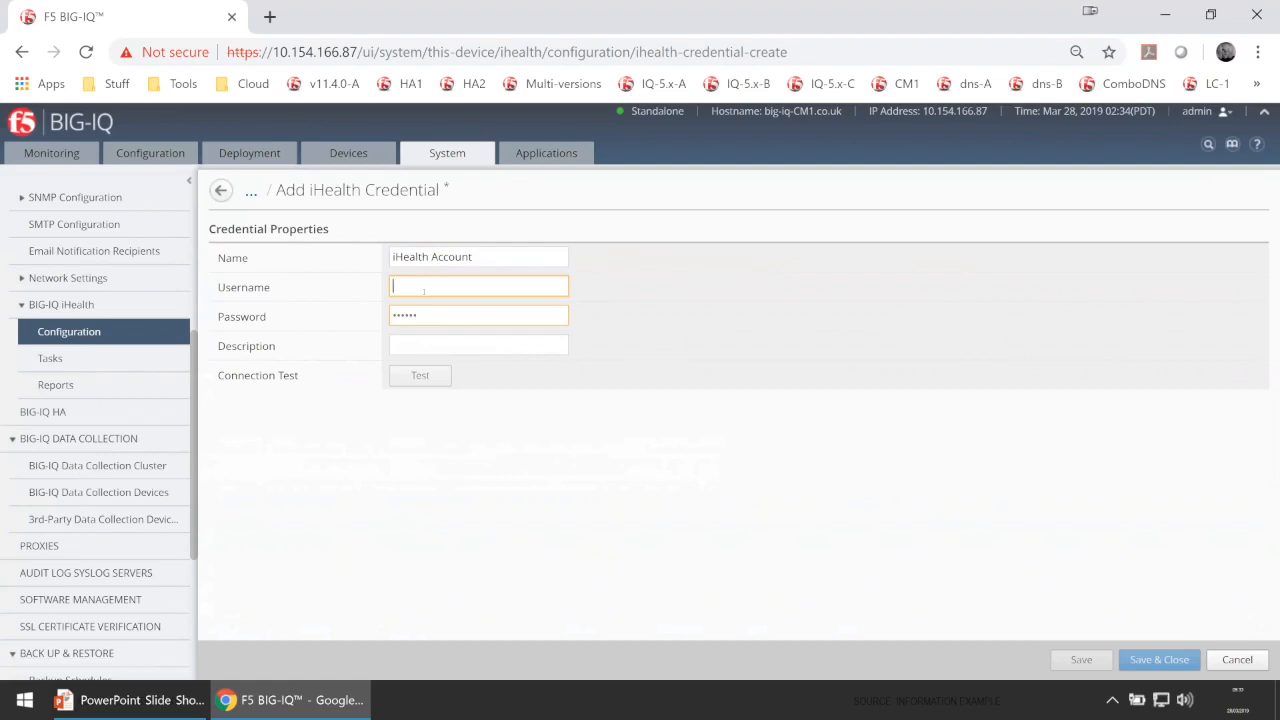
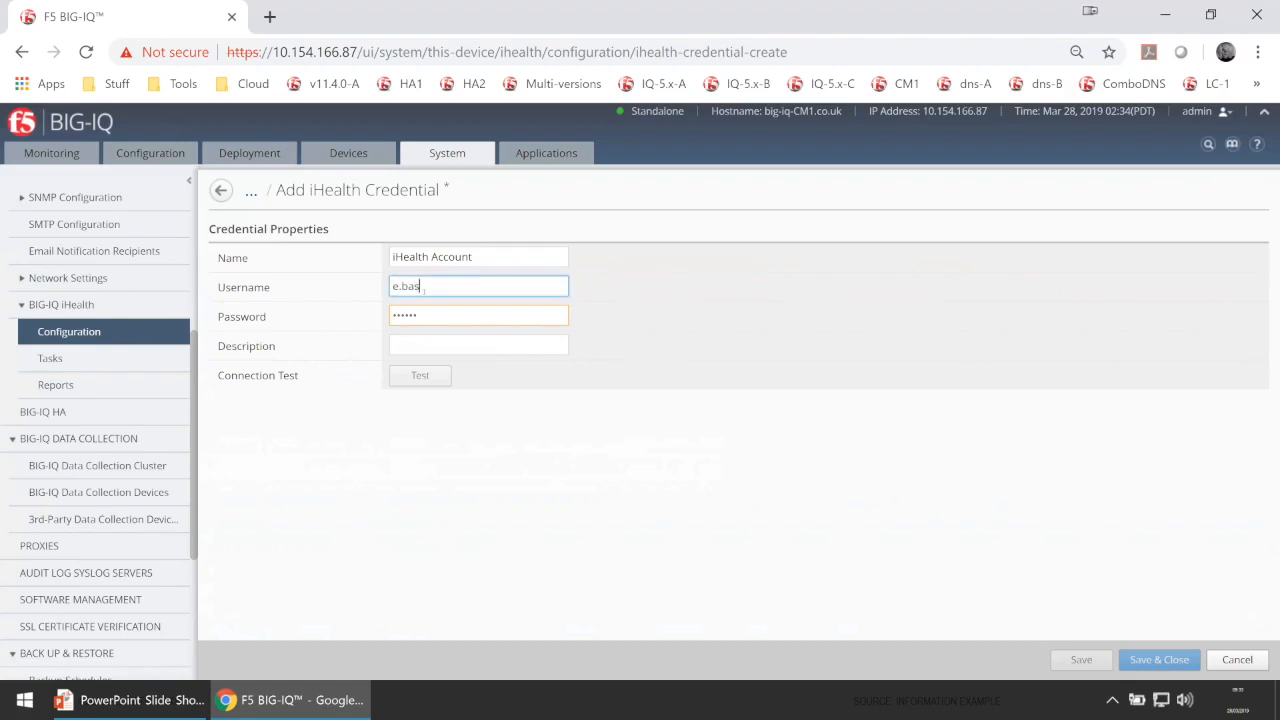
# Enter the account password, describe it as 'iHealth qkview account', and test it successfully.
pyautogui.click(491, 316)
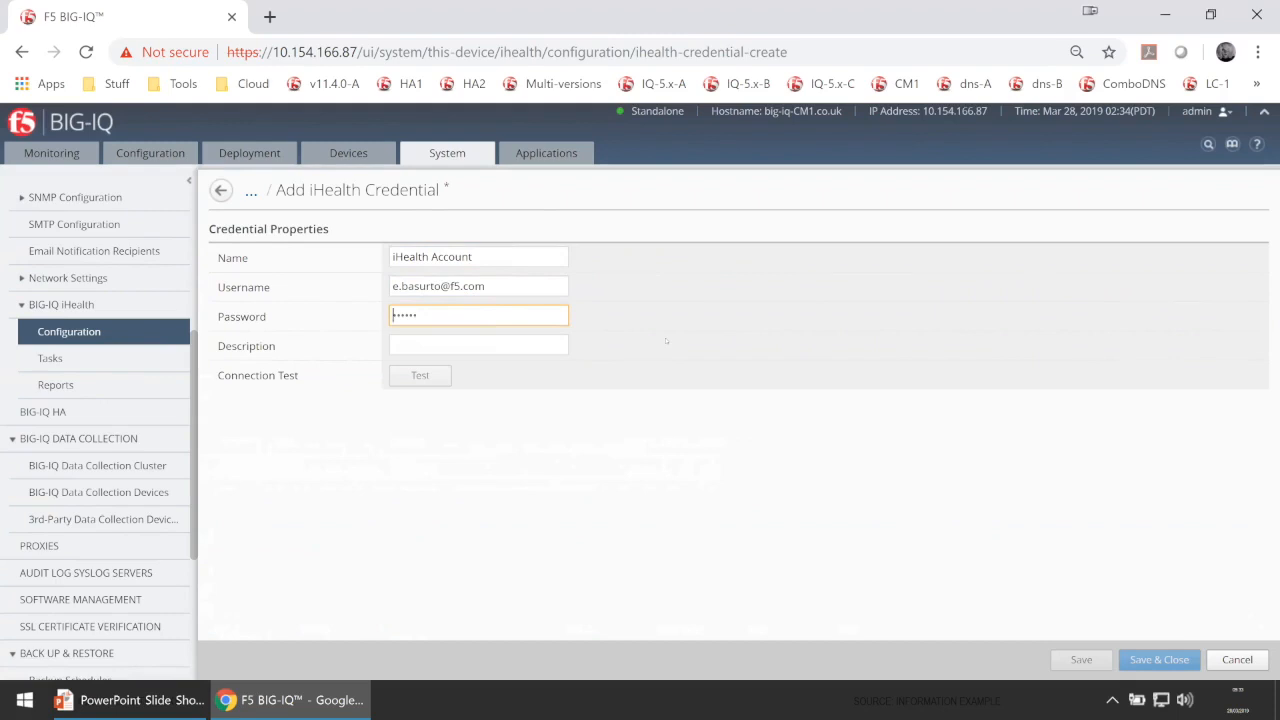
pyautogui.write('•••••••')
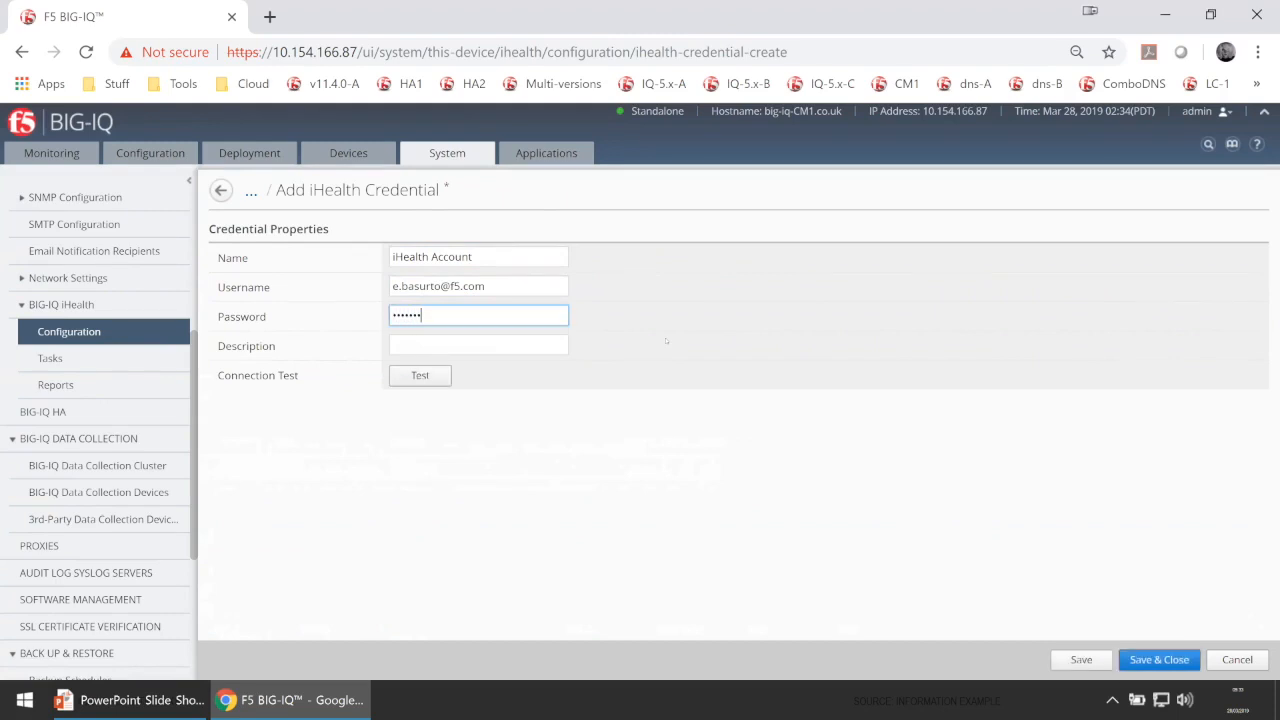
pyautogui.write('••')
pyautogui.press('Tab')
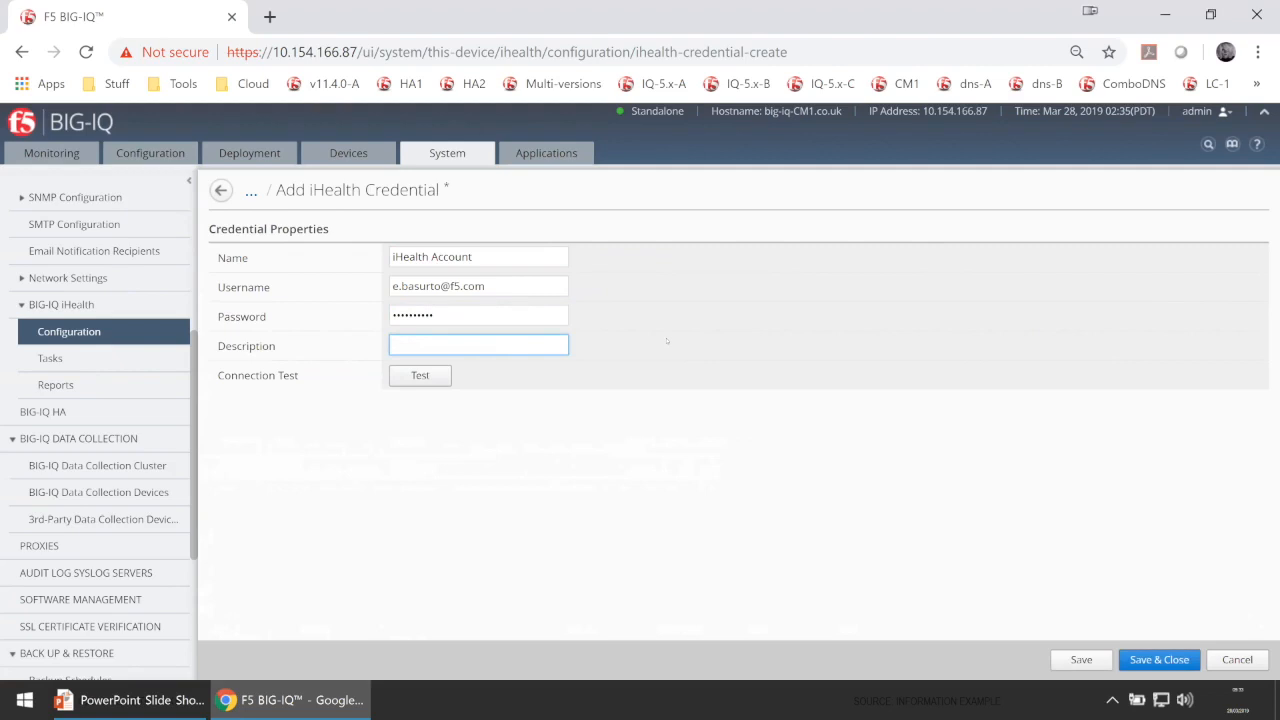
pyautogui.write('Ihealth')
pyautogui.press('BackSpace')
pyautogui.press('BackSpace')
pyautogui.press('BackSpace')
pyautogui.press('BackSpace')
pyautogui.press('BackSpace')
pyautogui.press('BackSpace')
pyautogui.write('iHealth qkview account')
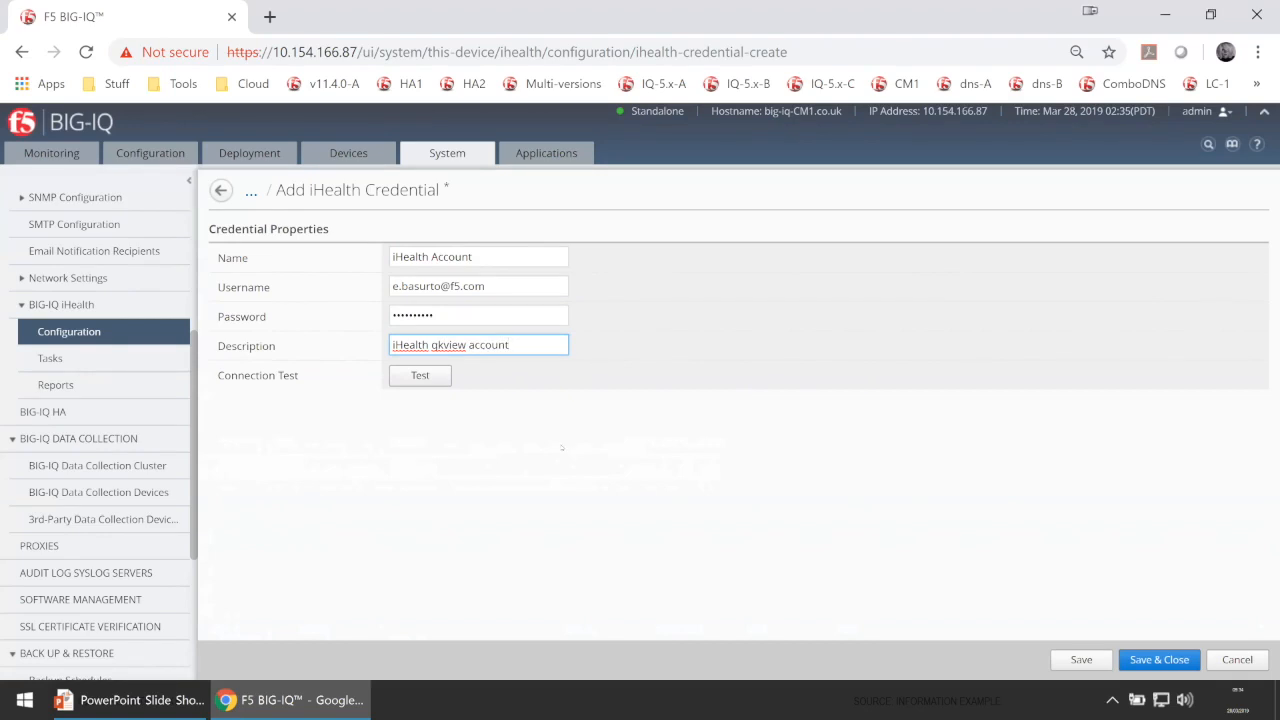
pyautogui.click(421, 379)
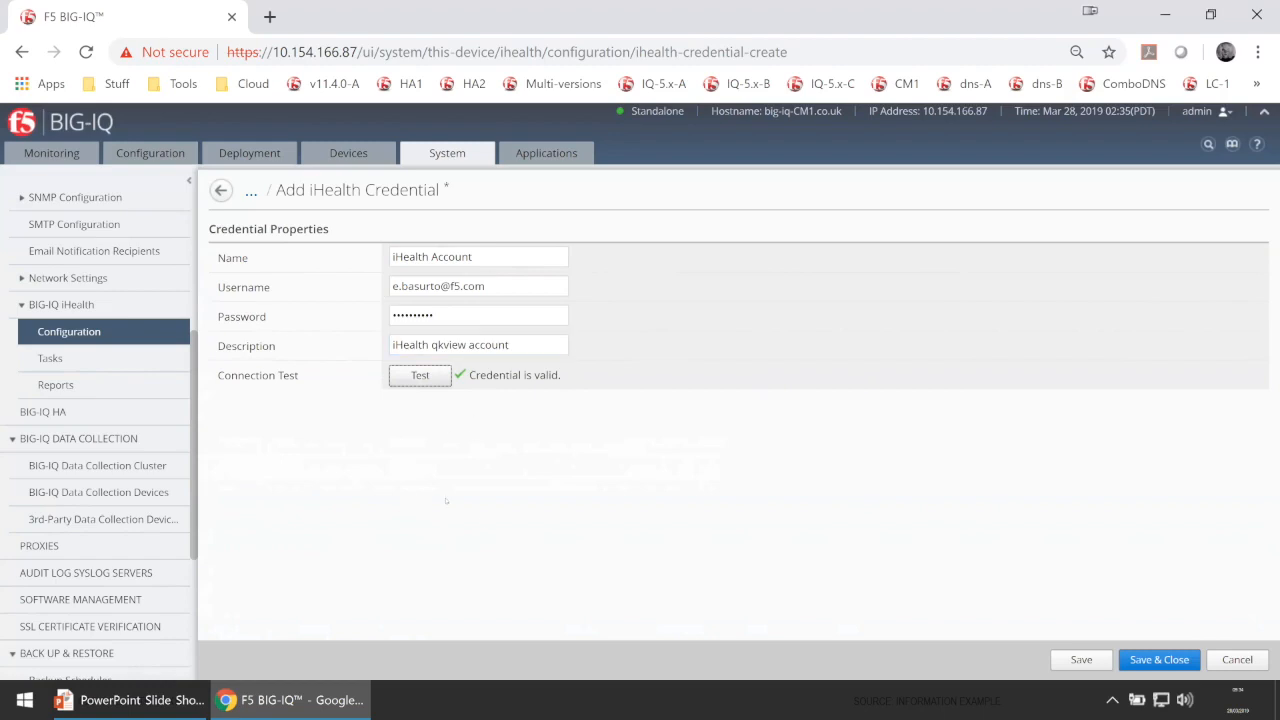
pyautogui.click(1160, 660)
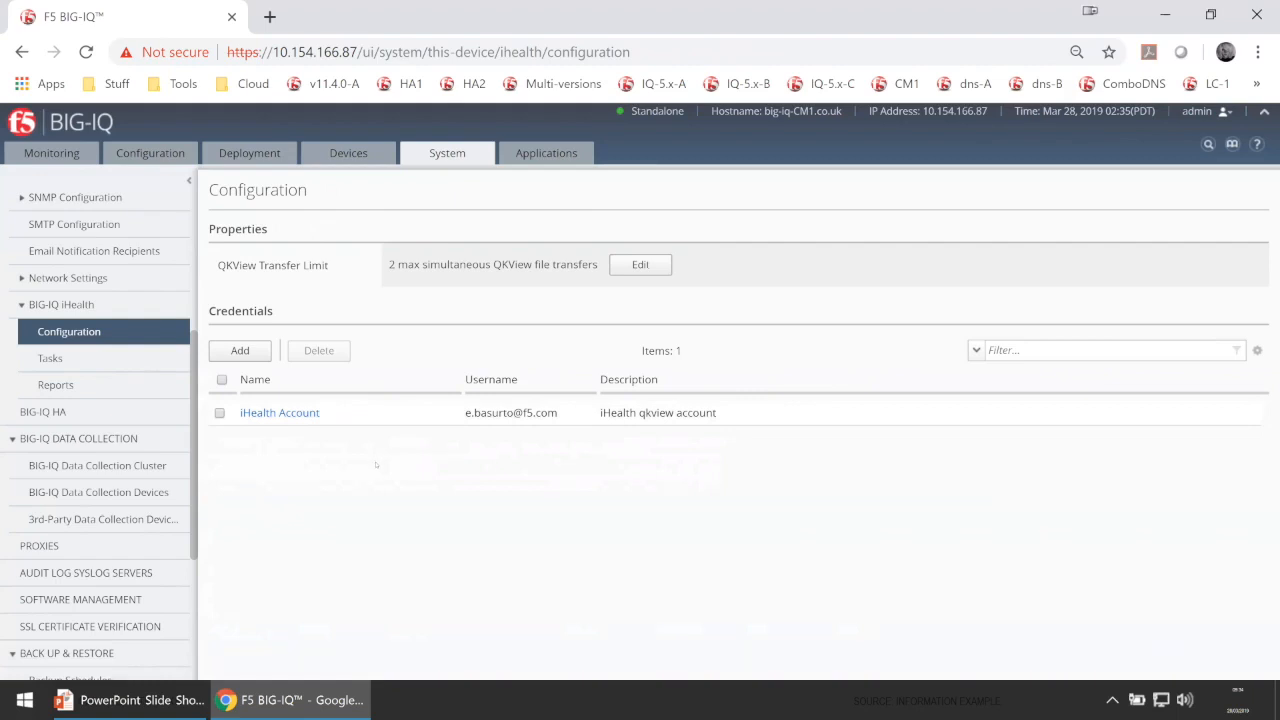
pyautogui.click(50, 358)
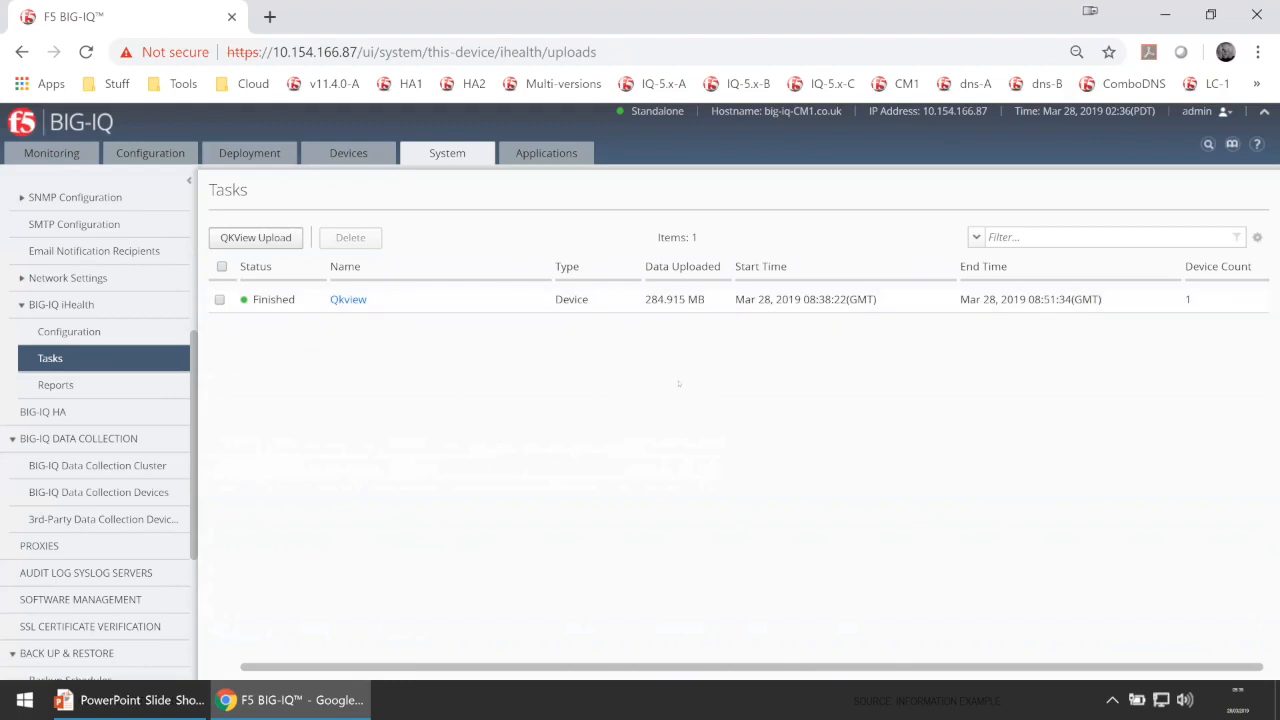
# Start a new QKView upload named 'My Qkview' and enter the F5 support case number.
pyautogui.click(256, 238)
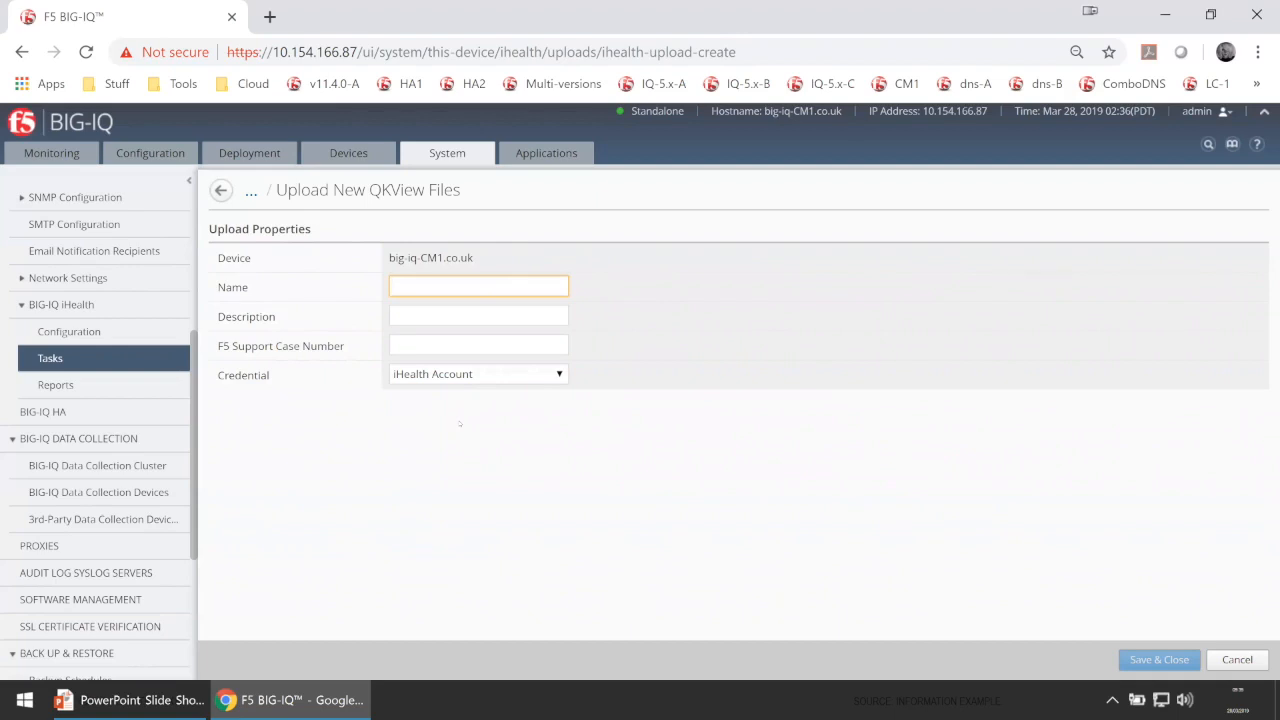
pyautogui.write('My ')
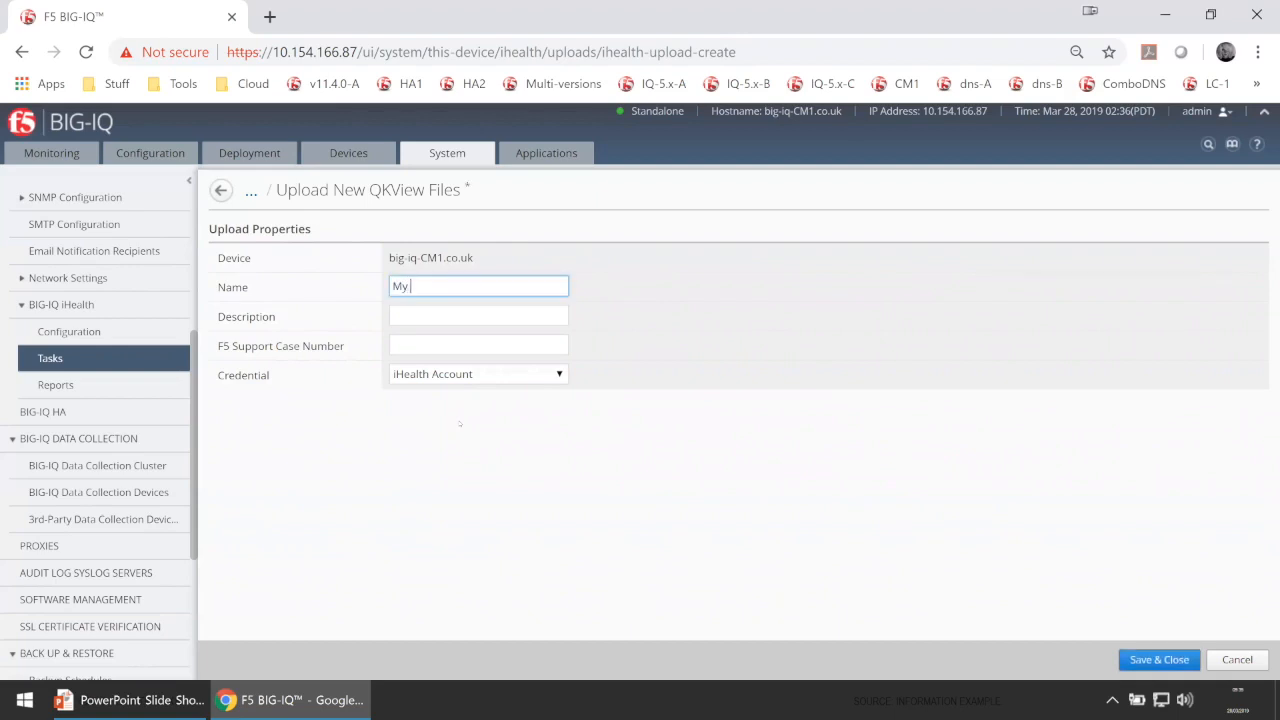
pyautogui.write('Qkview')
pyautogui.click(445, 352)
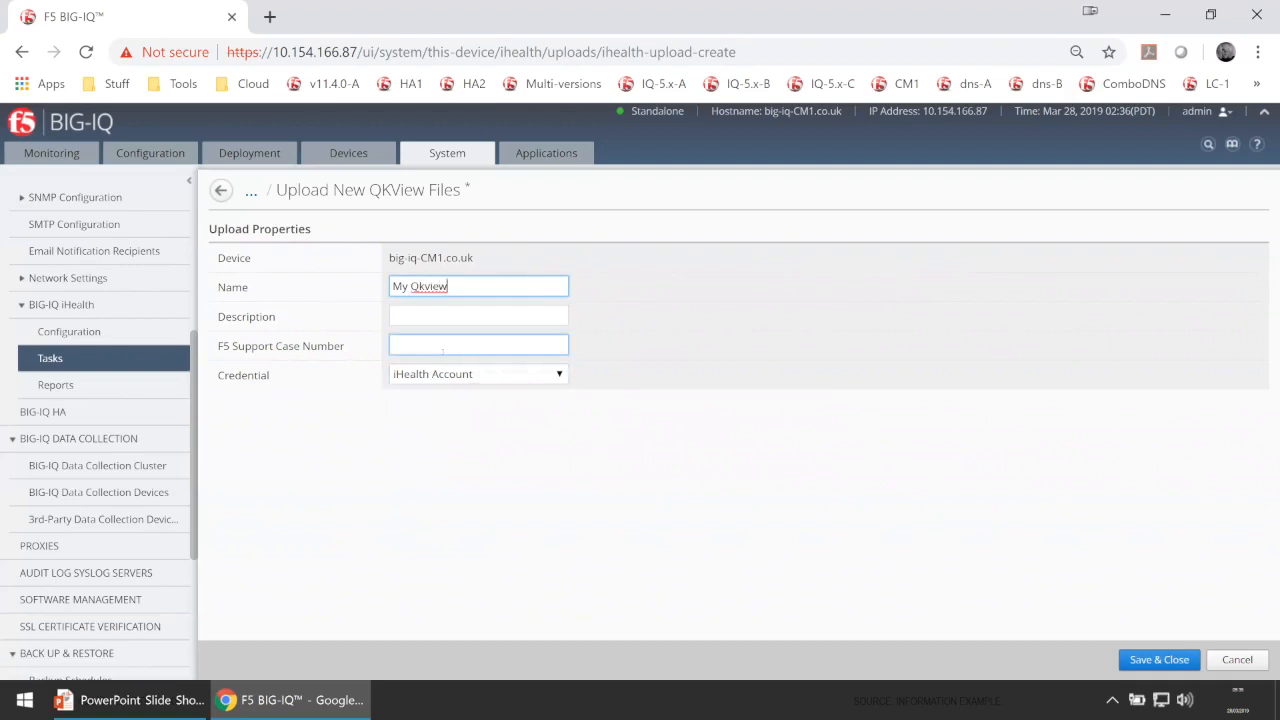
pyautogui.click(422, 318)
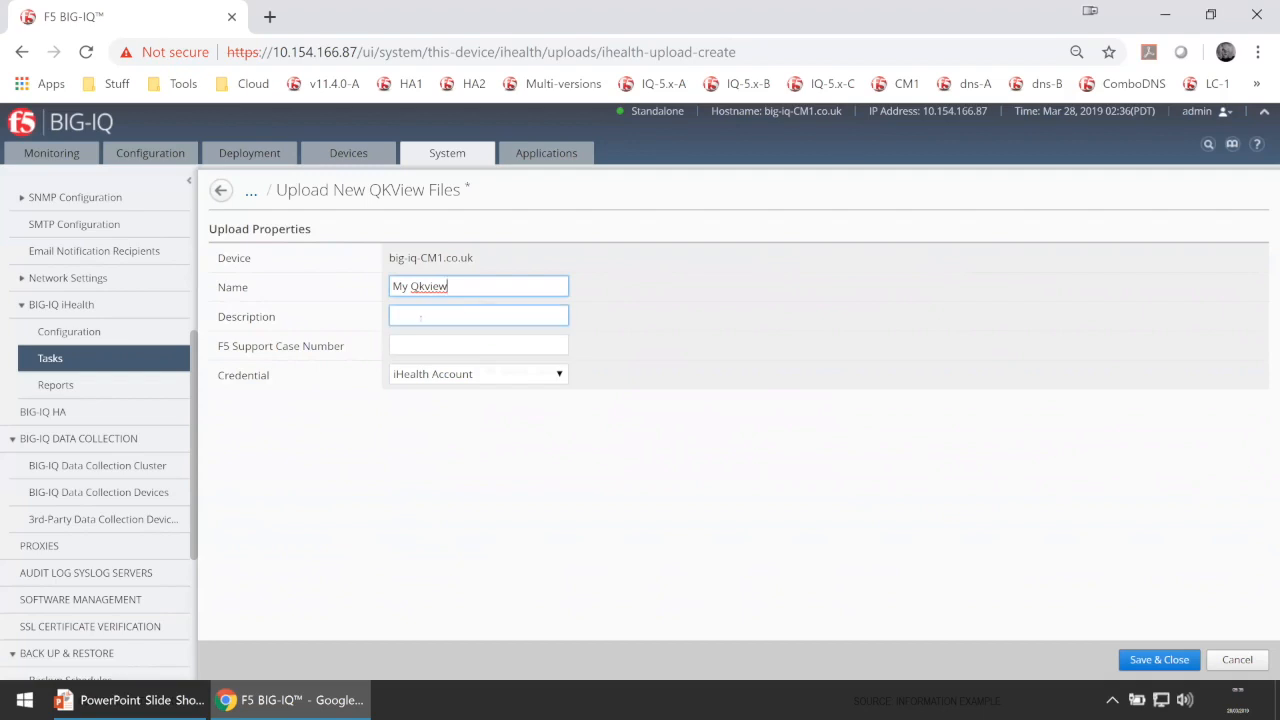
pyautogui.click(422, 346)
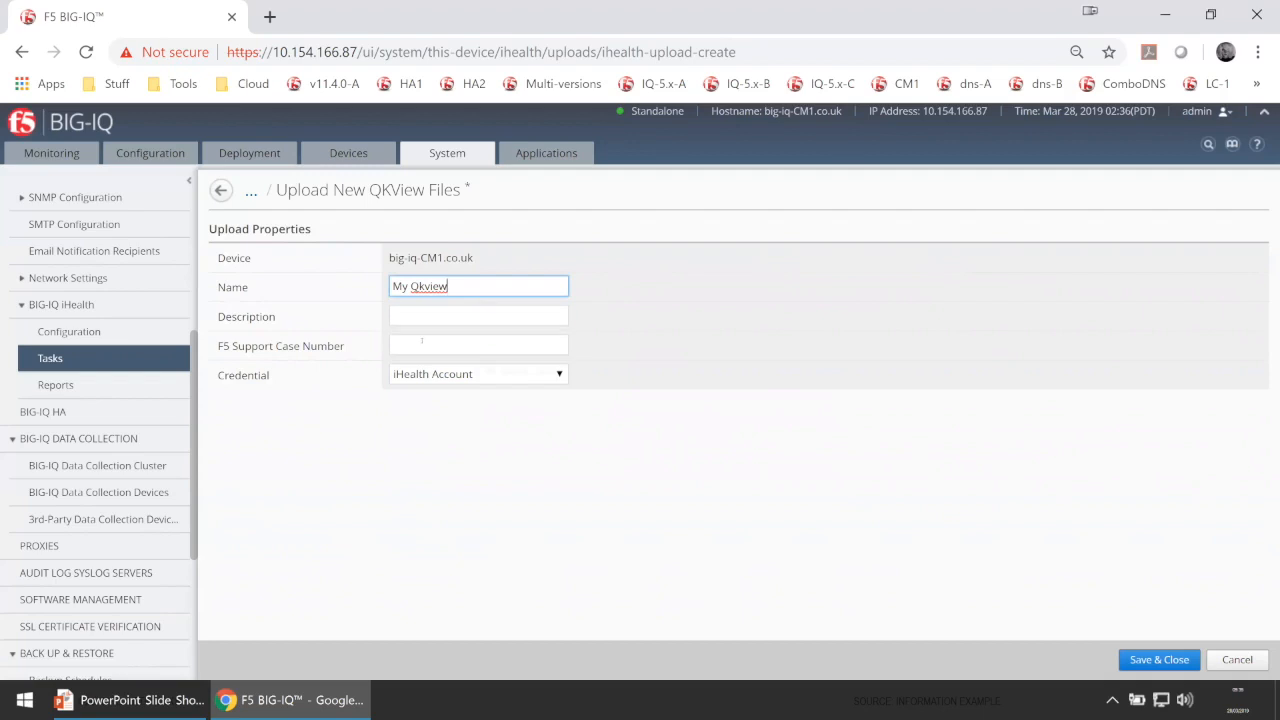
pyautogui.write('C')
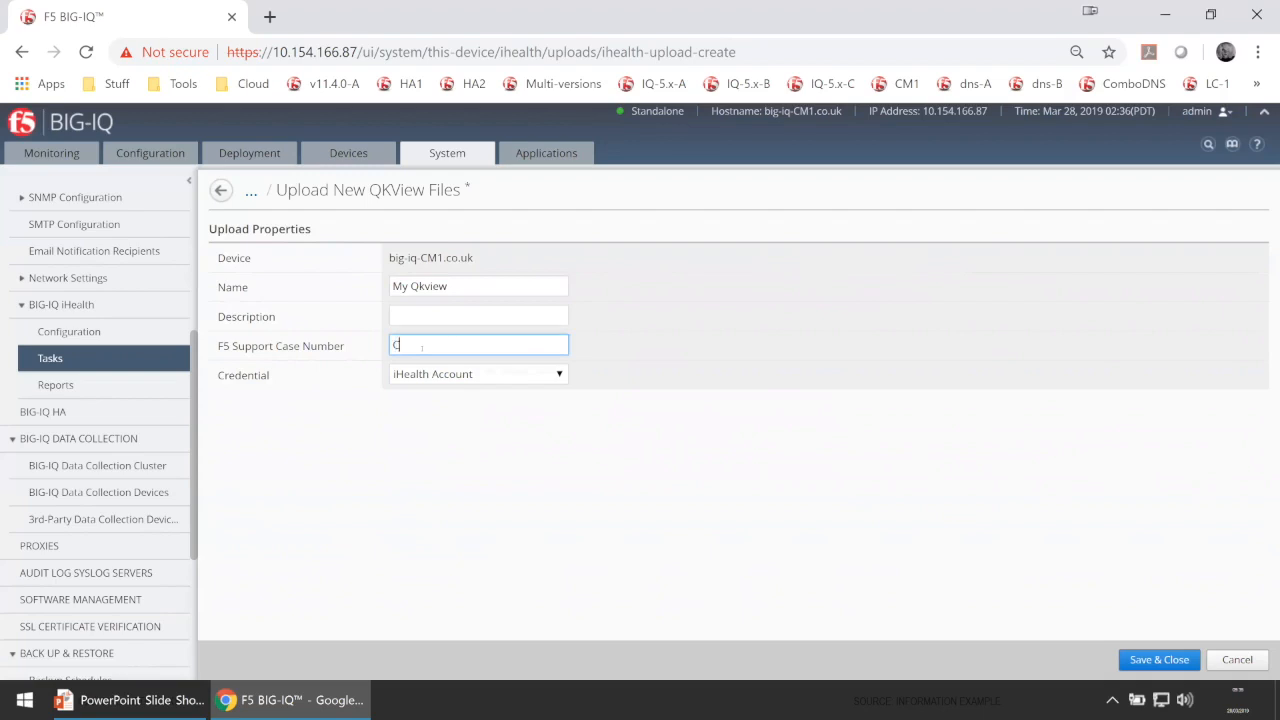
pyautogui.write('1234567')
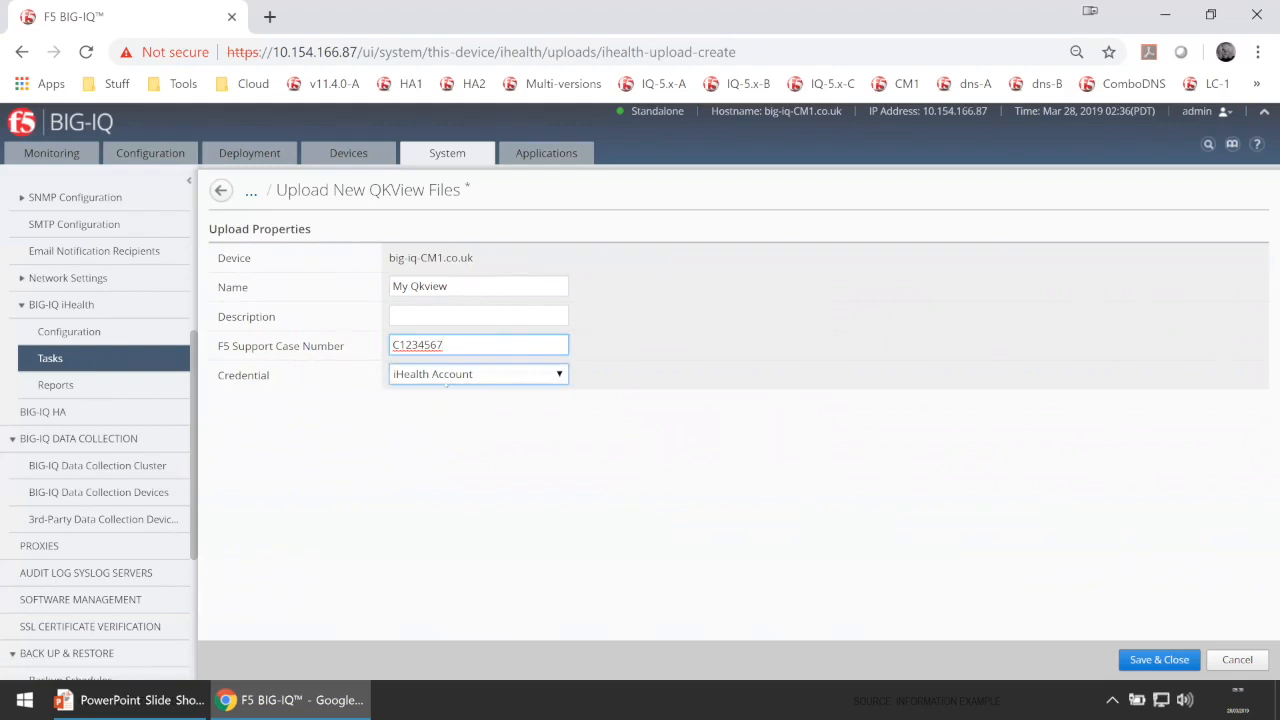
# Keep iHealth Account as the credential and save to start the QKView upload.
pyautogui.click(479, 376)
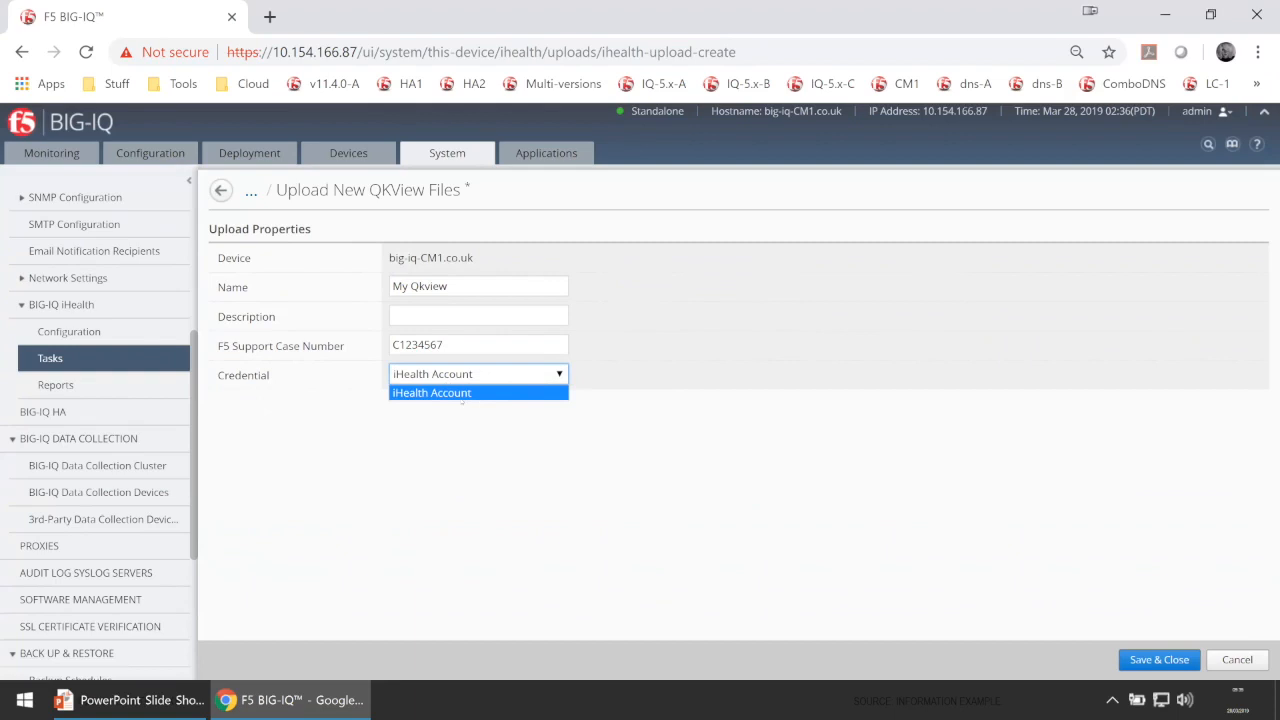
pyautogui.click(717, 441)
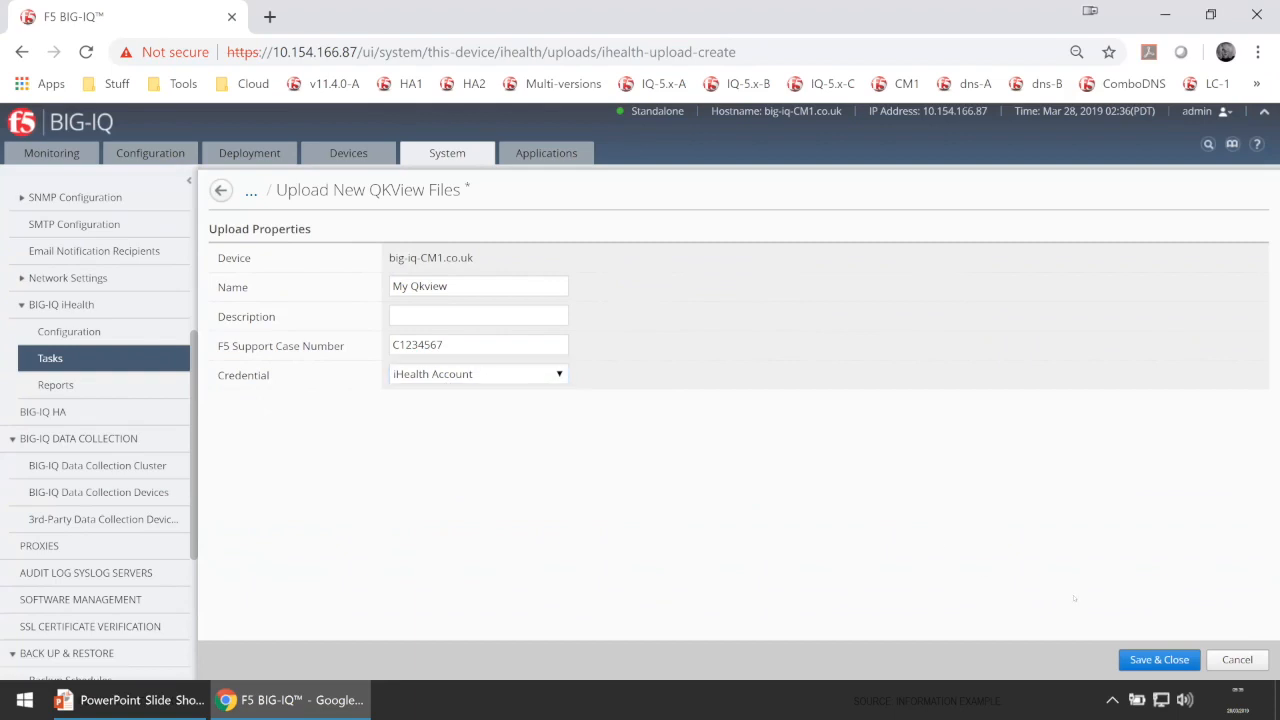
pyautogui.click(1160, 660)
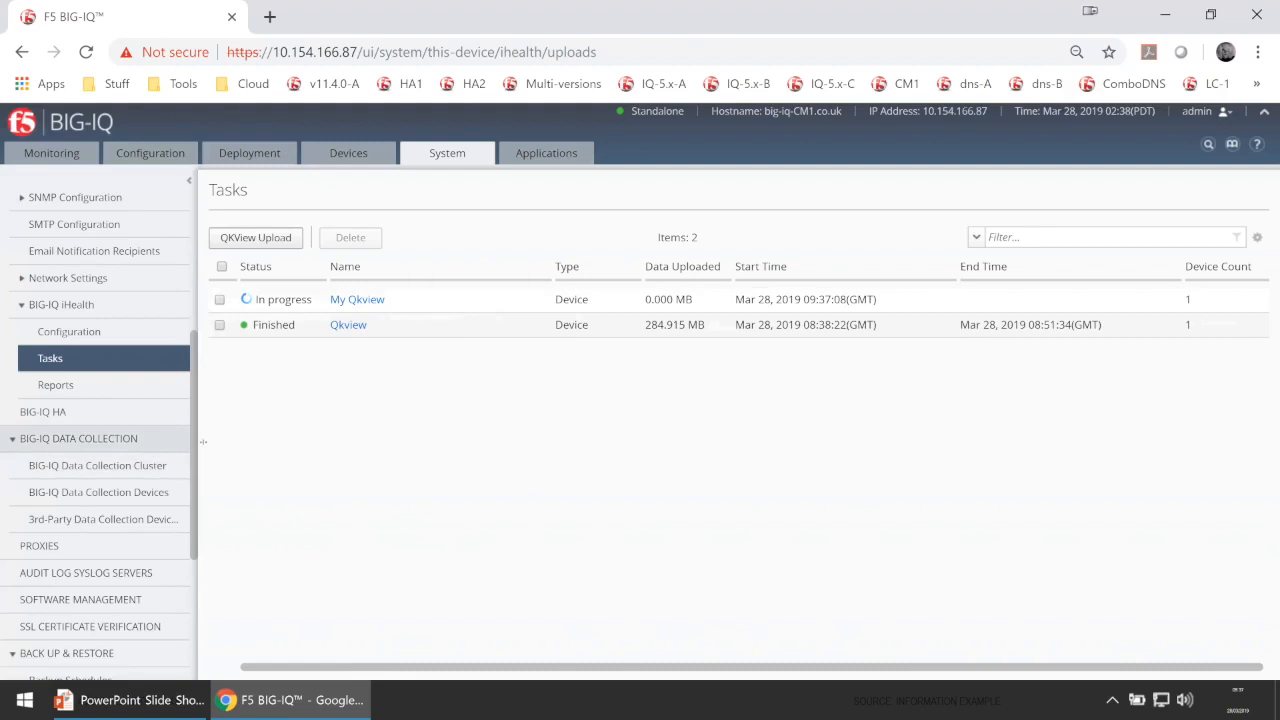
pyautogui.moveTo(195, 484); pyautogui.dragTo(187, 567)
# Open Back Up & Restore > Backup Schedules, which lists no schedules yet.
pyautogui.click(187, 567)
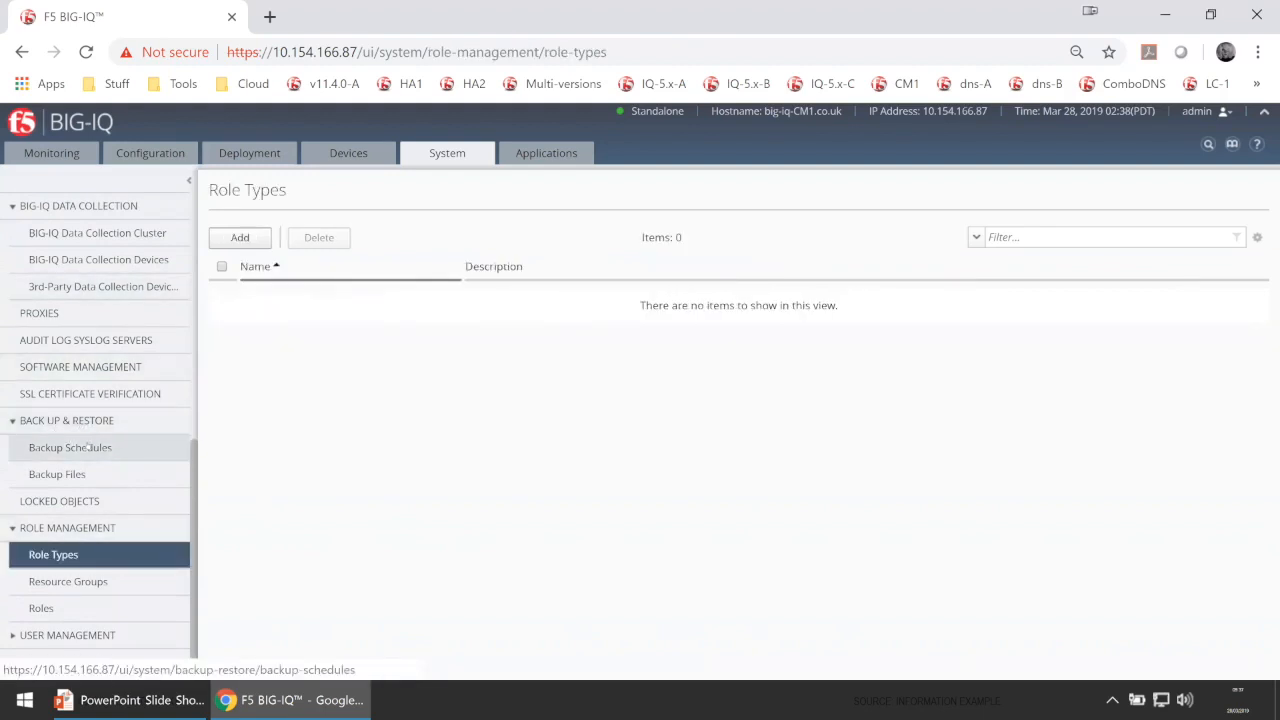
pyautogui.click(88, 451)
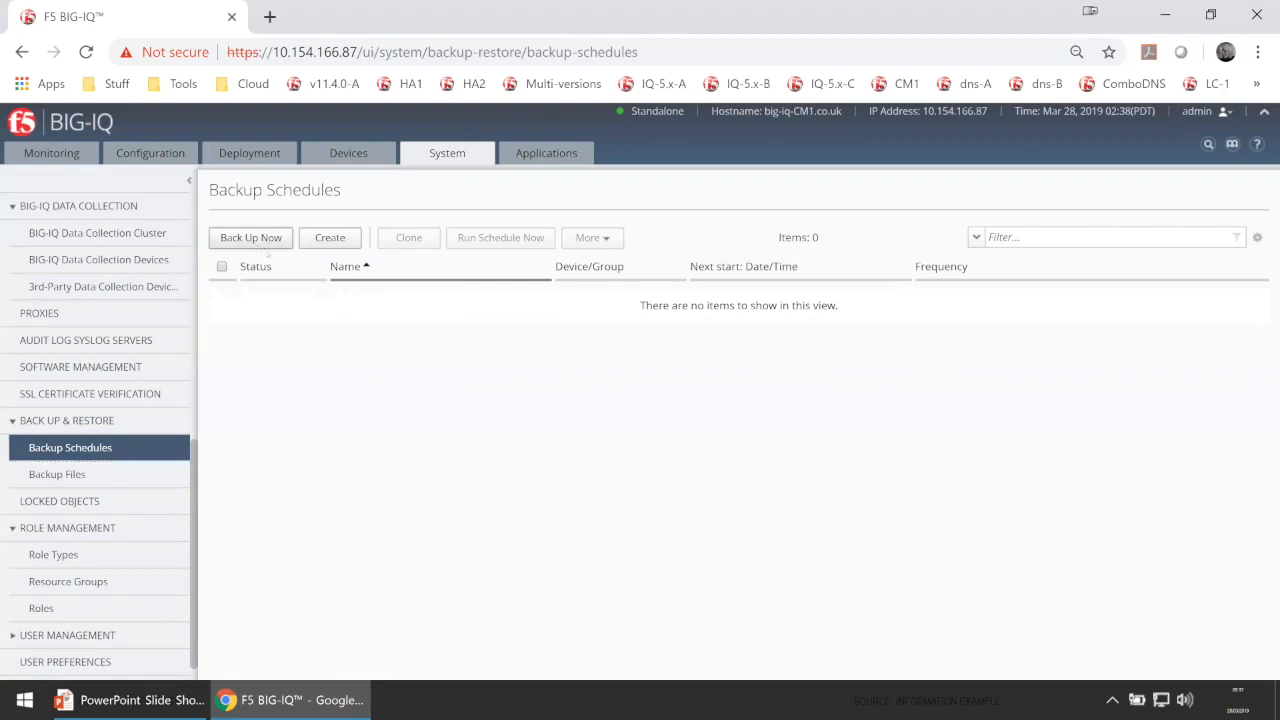
# Create an immediate backup file named MyBackup1.
pyautogui.click(251, 238)
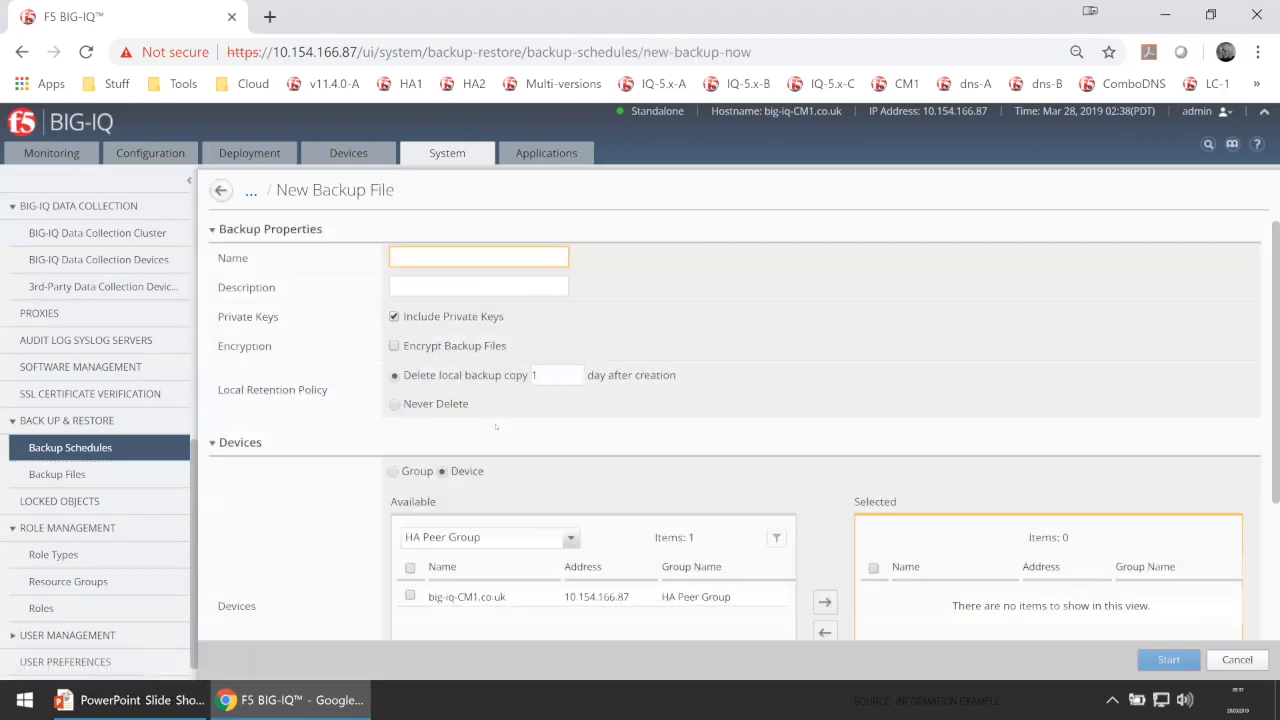
pyautogui.scroll(-1, 501, 426)
pyautogui.scroll(1, 501, 426)
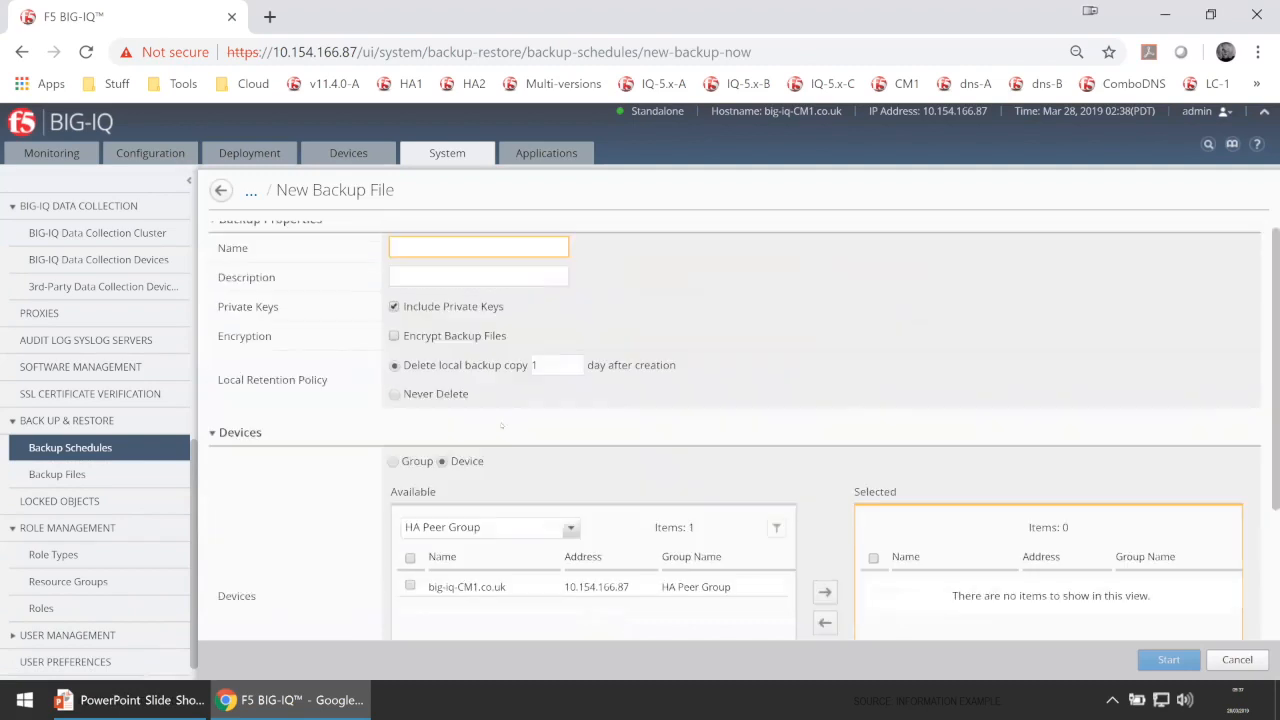
pyautogui.click(447, 254)
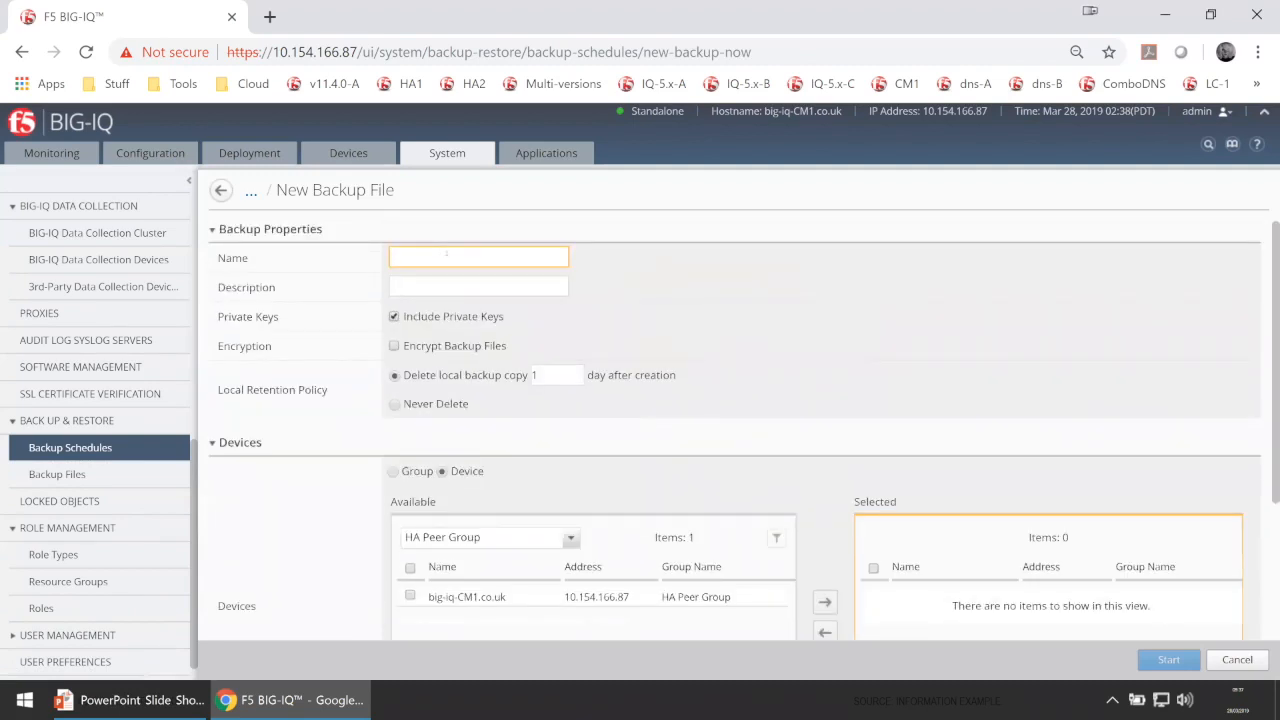
pyautogui.write('m')
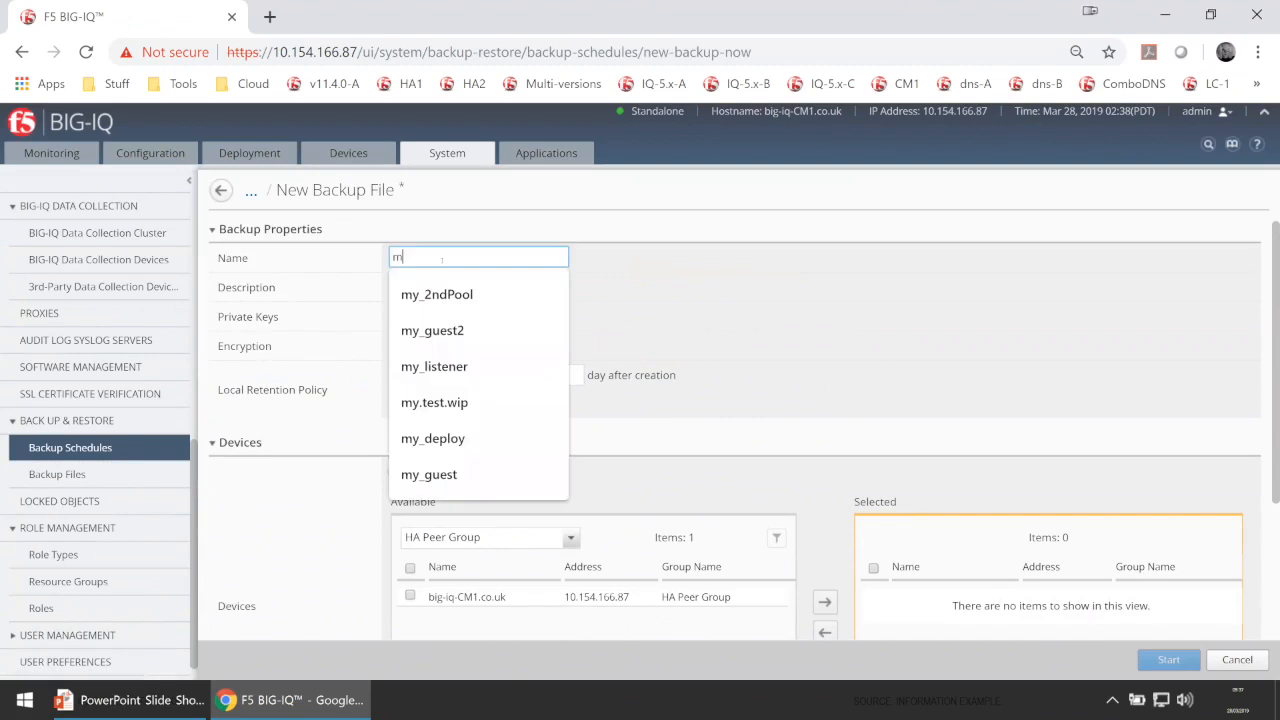
pyautogui.press('BackSpace')
pyautogui.write('My ')
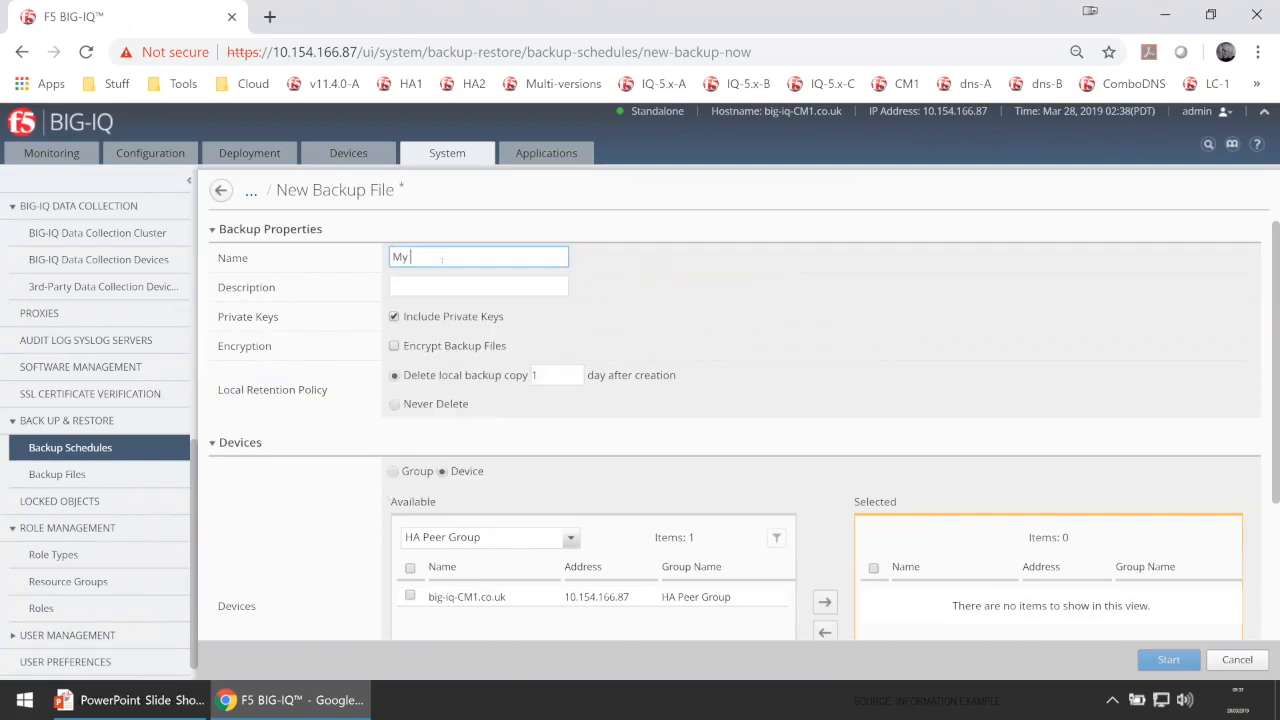
pyautogui.write('Backup')
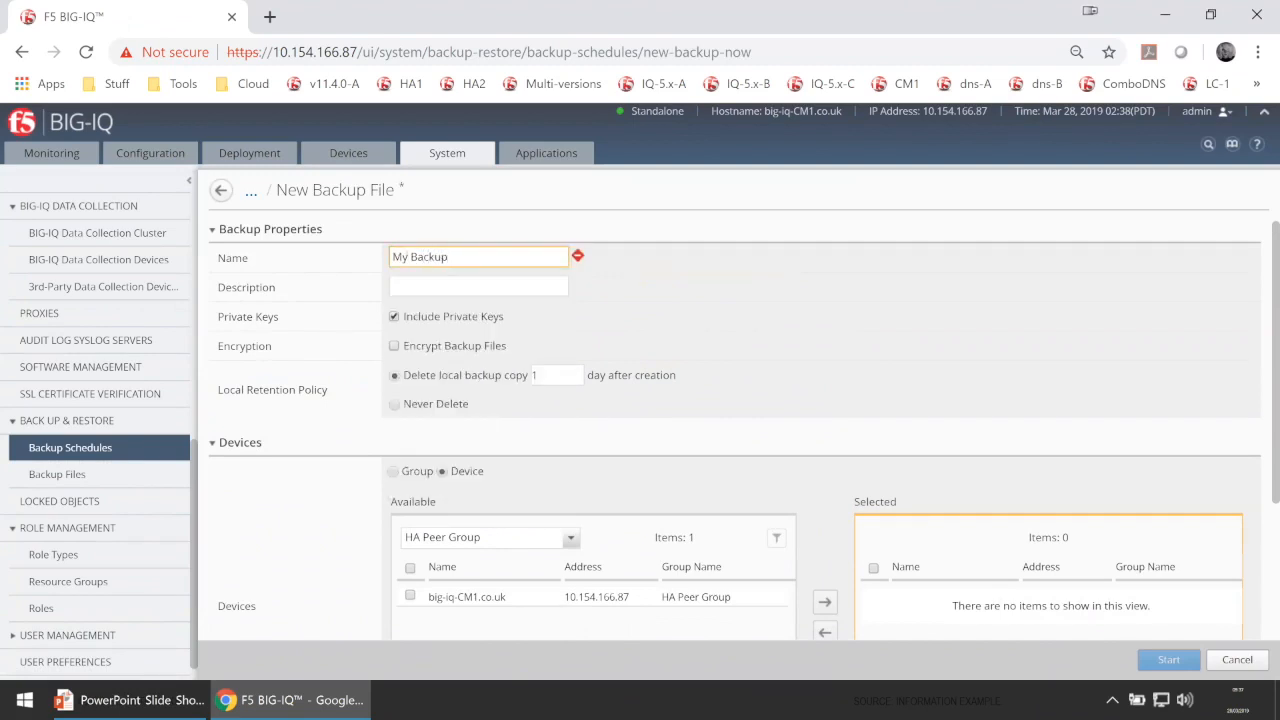
pyautogui.write('1')
pyautogui.press('BackSpace')
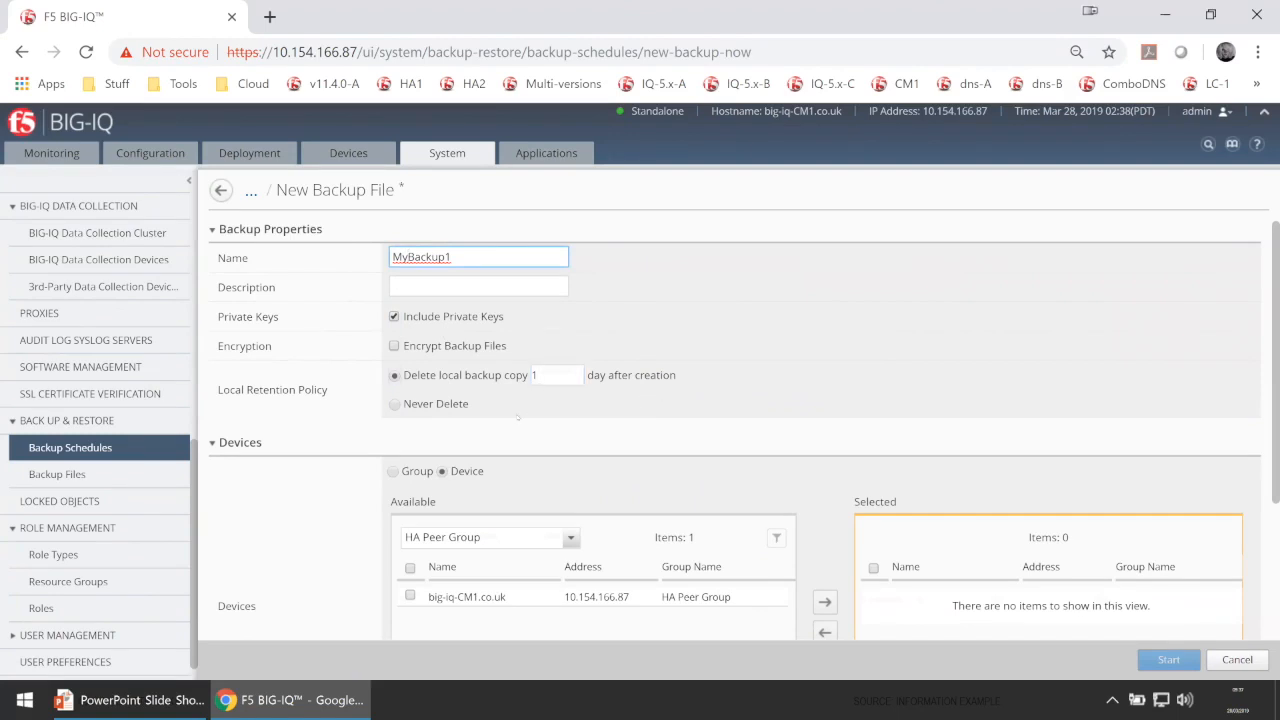
# Keep the local backup copy for 1 day after creation rather than never deleting it.
pyautogui.click(394, 404)
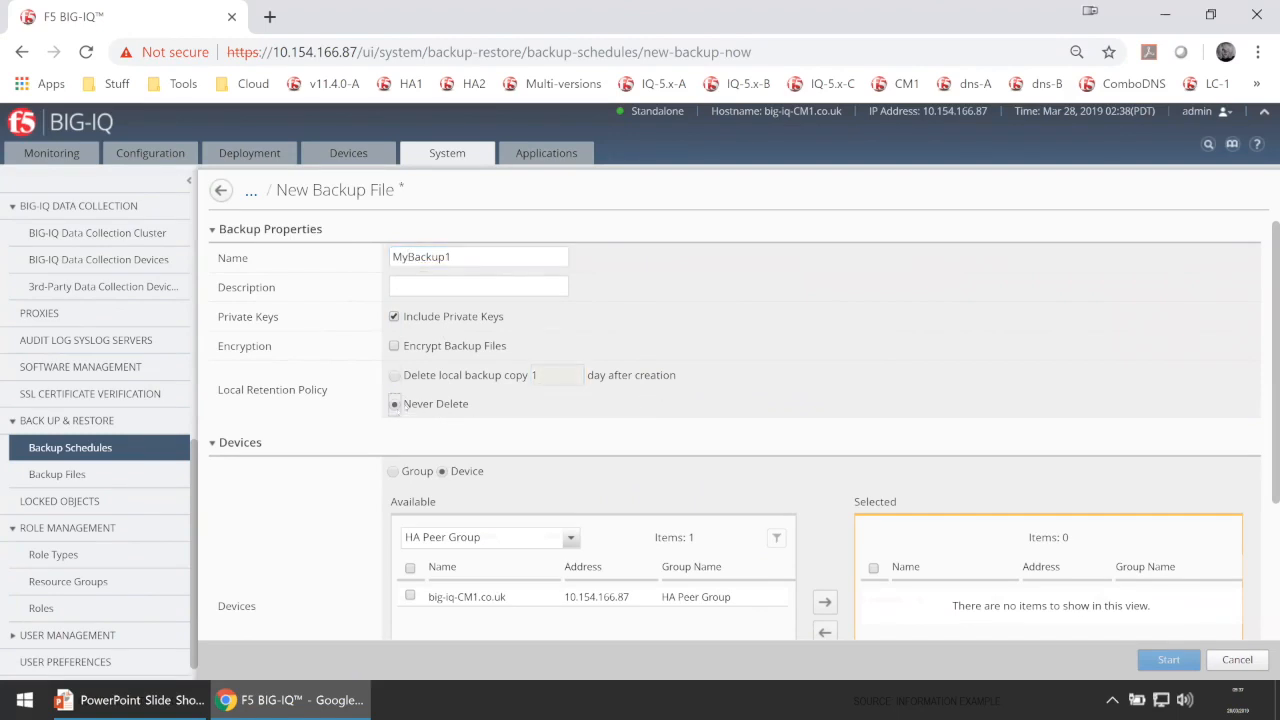
pyautogui.click(394, 375)
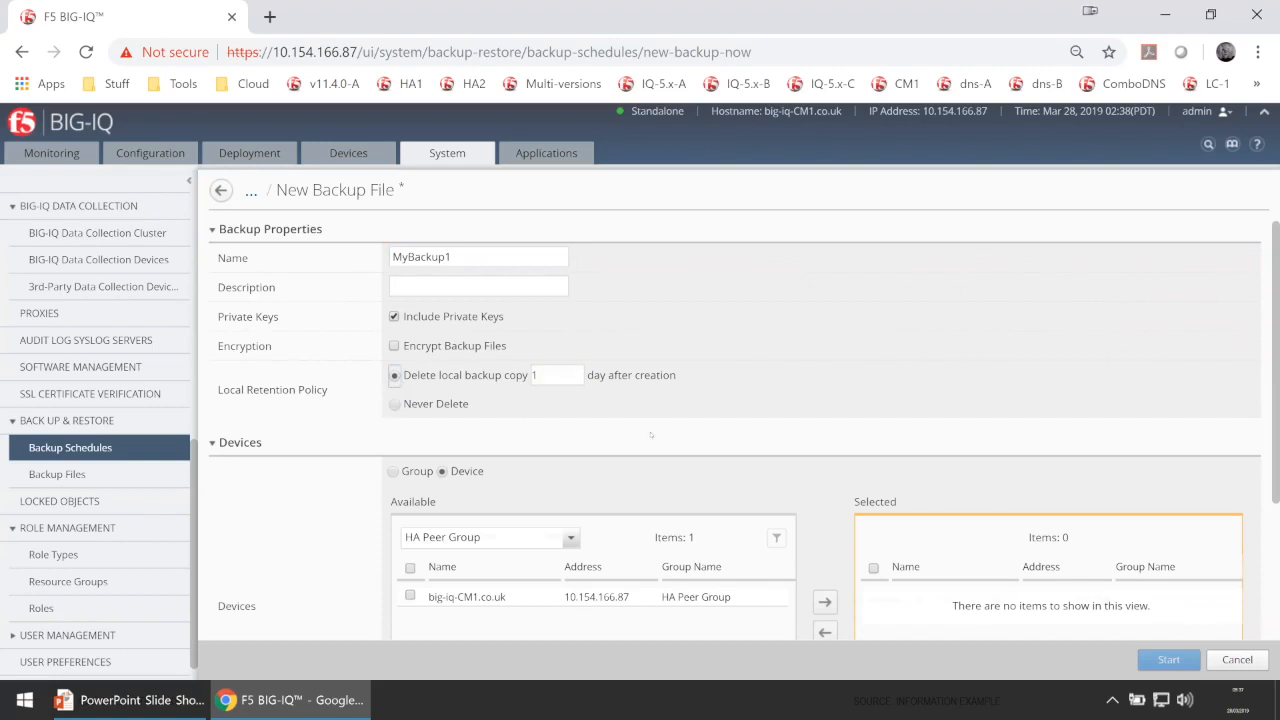
pyautogui.scroll(-2, 652, 433)
pyautogui.scroll(1, 624, 444)
pyautogui.scroll(1, 624, 444)
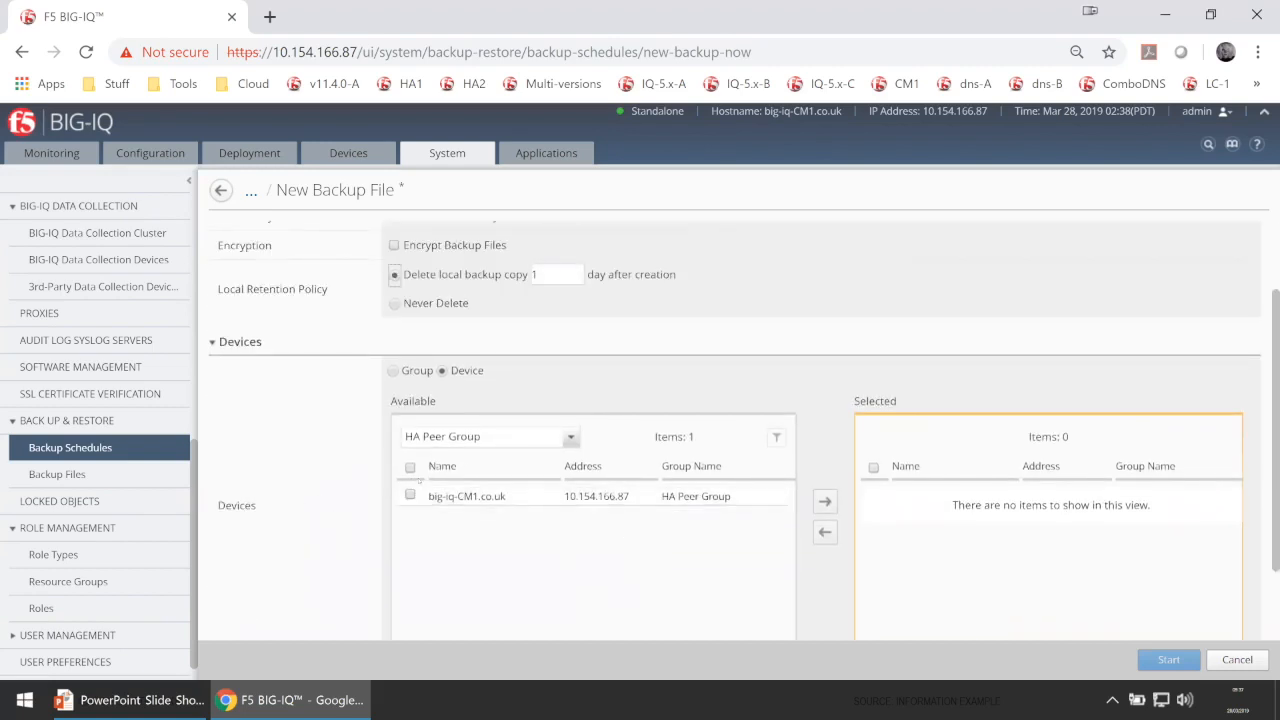
pyautogui.click(410, 467)
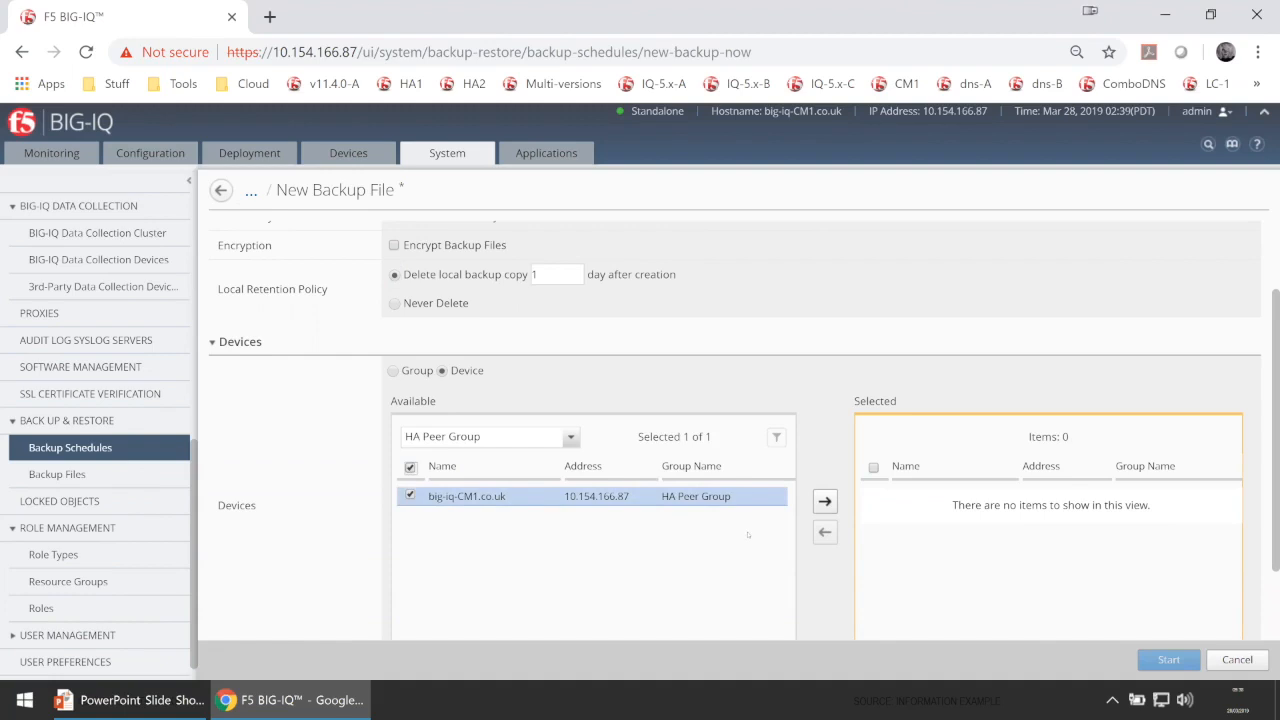
pyautogui.click(825, 503)
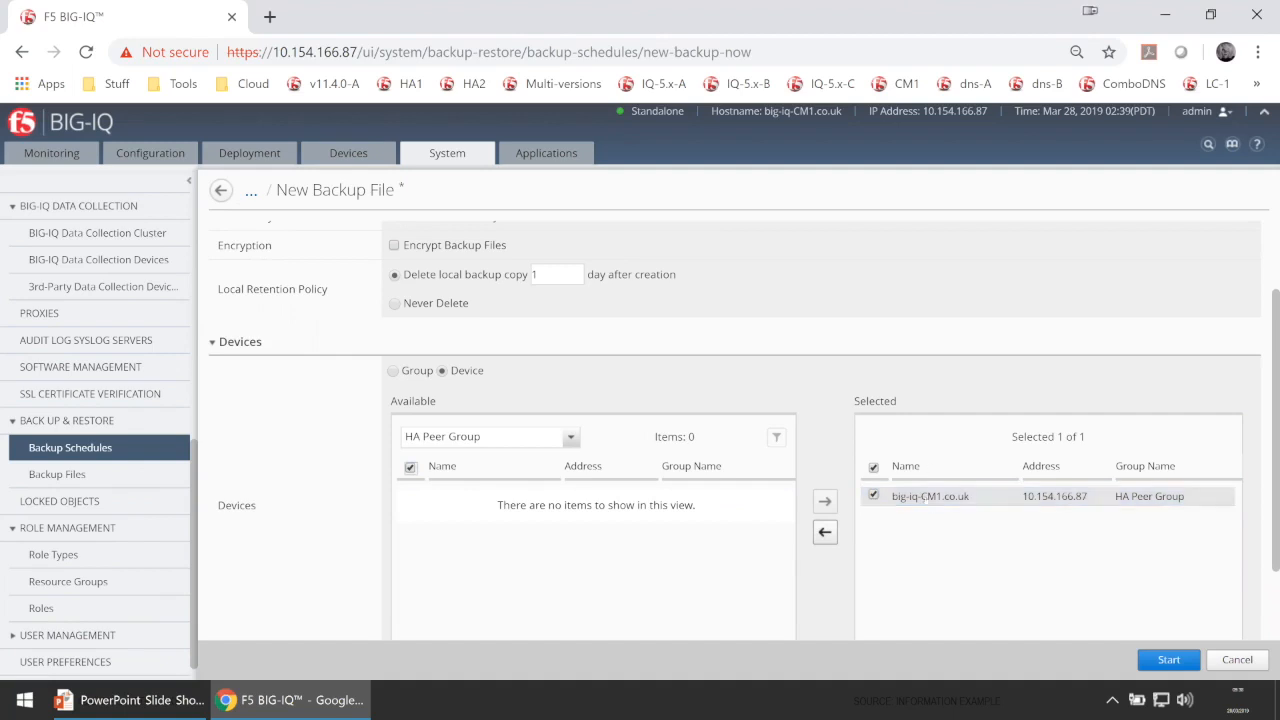
pyautogui.scroll(-1, 998, 539)
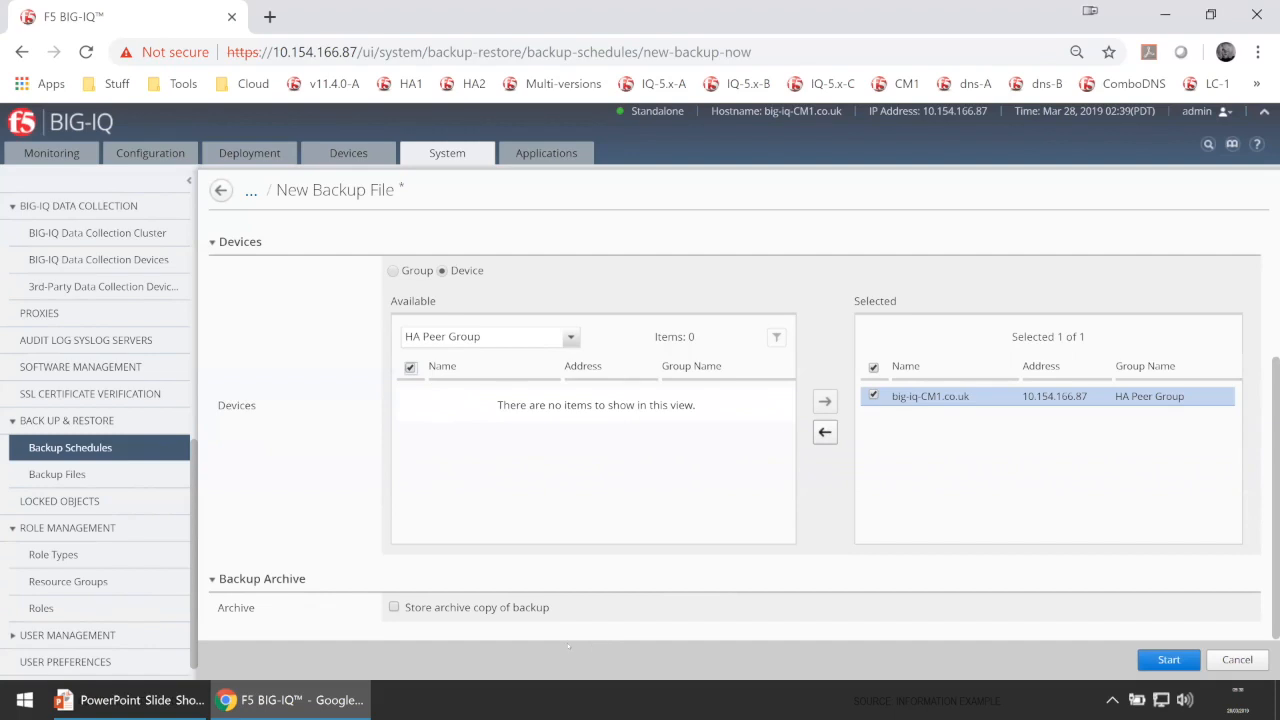
pyautogui.click(394, 607)
pyautogui.scroll(-2, 451, 608)
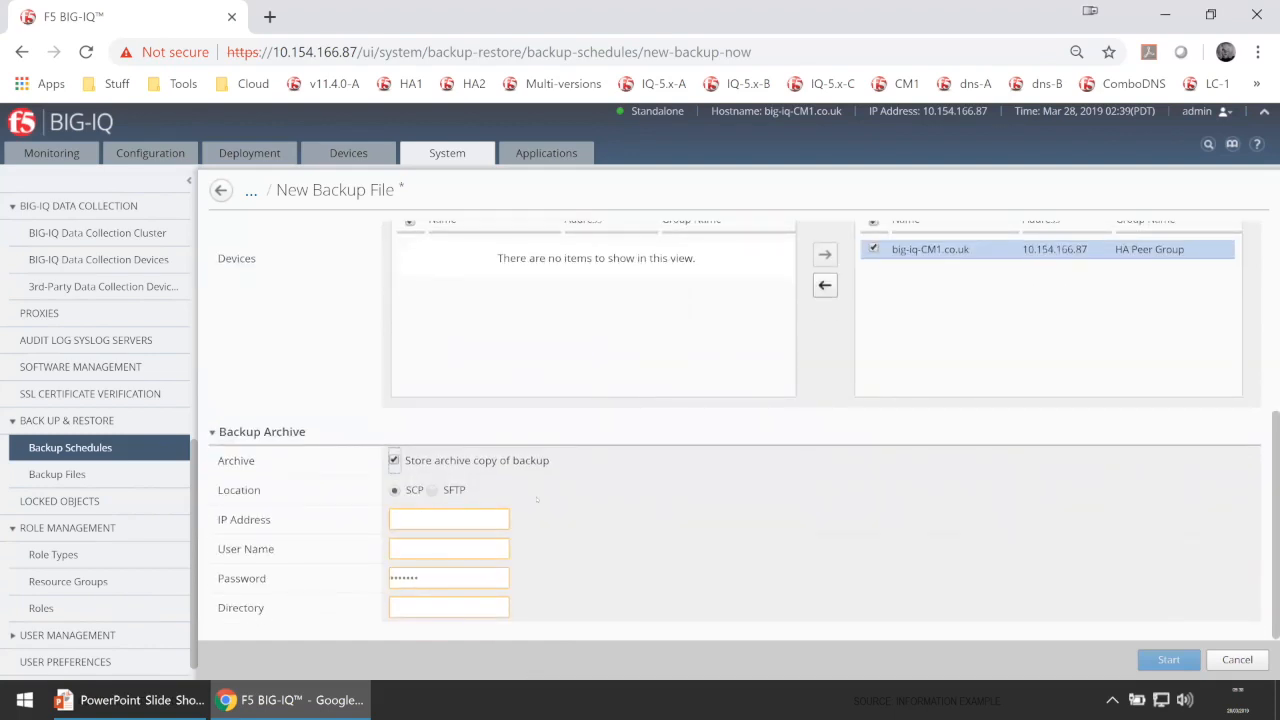
pyautogui.click(423, 520)
pyautogui.click(413, 607)
pyautogui.click(394, 461)
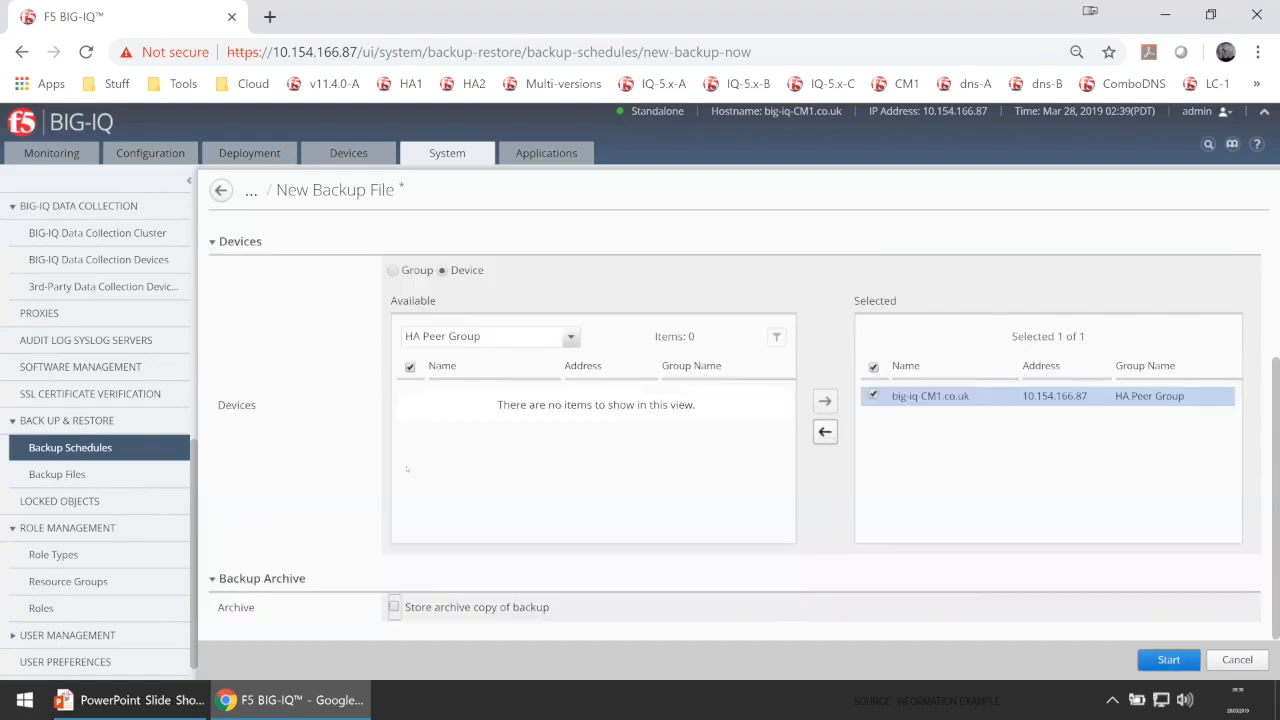
# Start the MyBackup1 backup of big-iq-CM1.co.uk and close the confirmation message.
pyautogui.click(1168, 660)
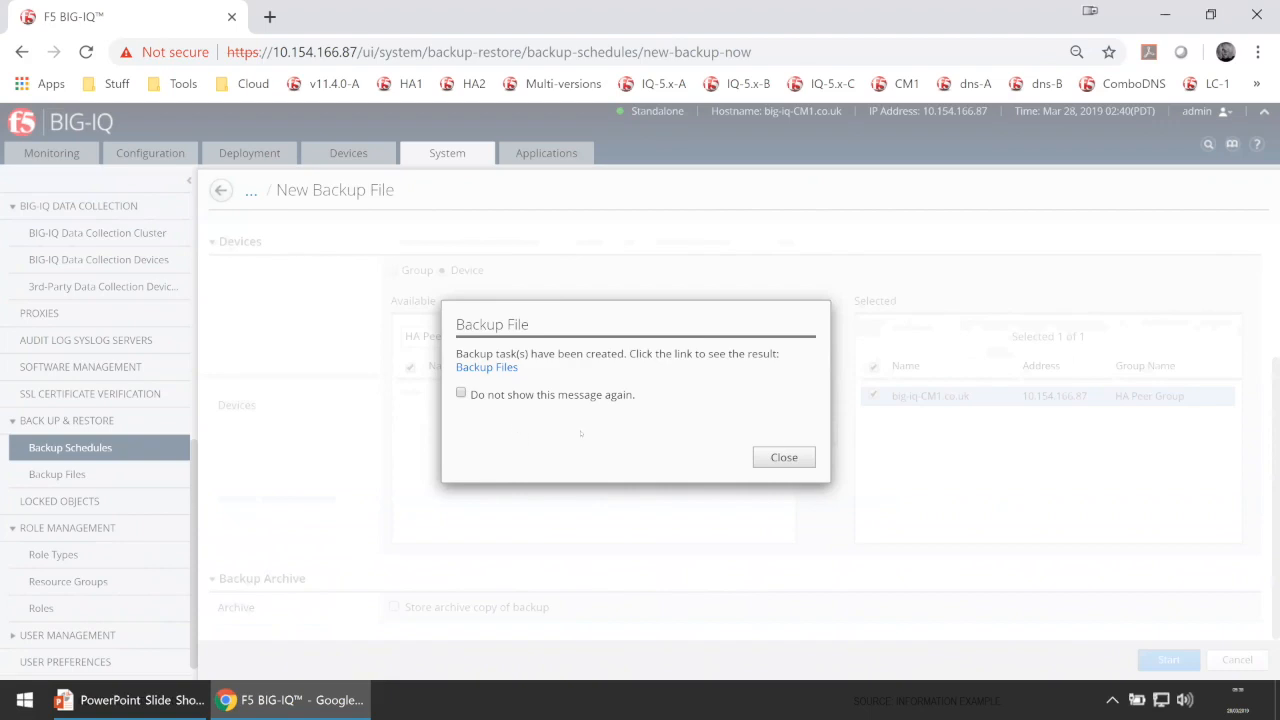
pyautogui.click(792, 457)
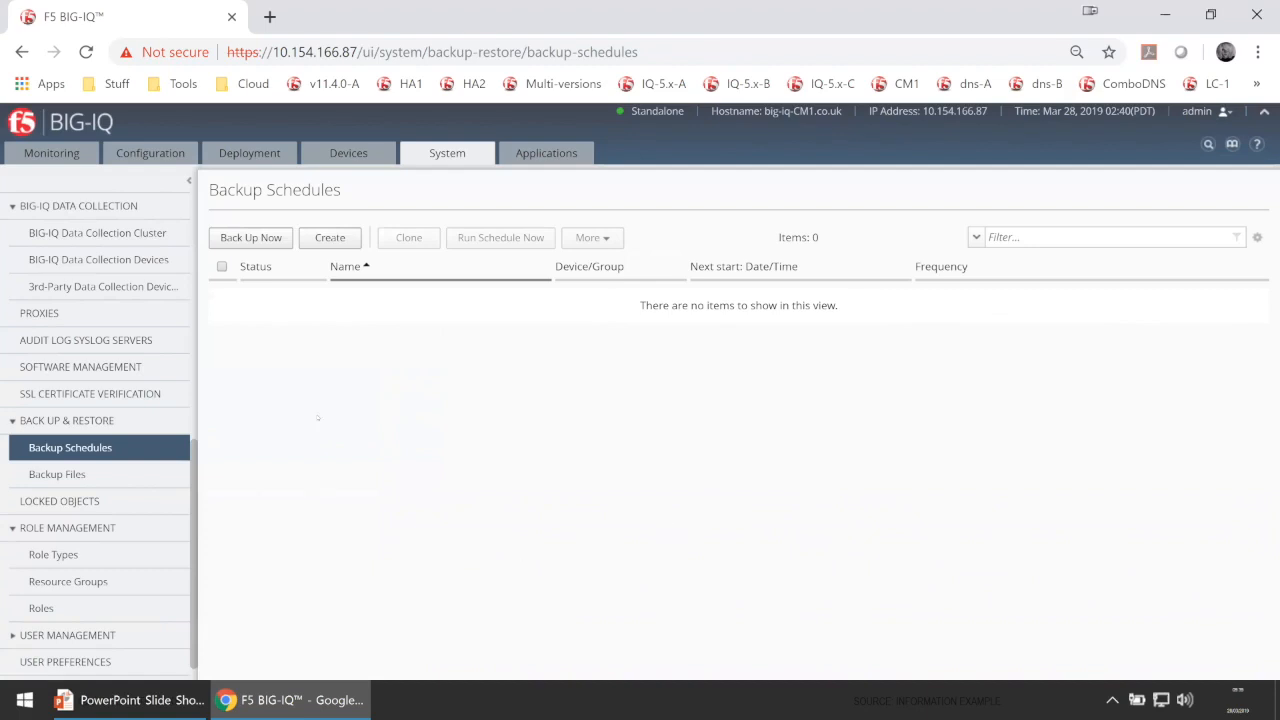
# Create a new backup schedule and name it MyBakcup2.
pyautogui.click(321, 240)
pyautogui.click(333, 240)
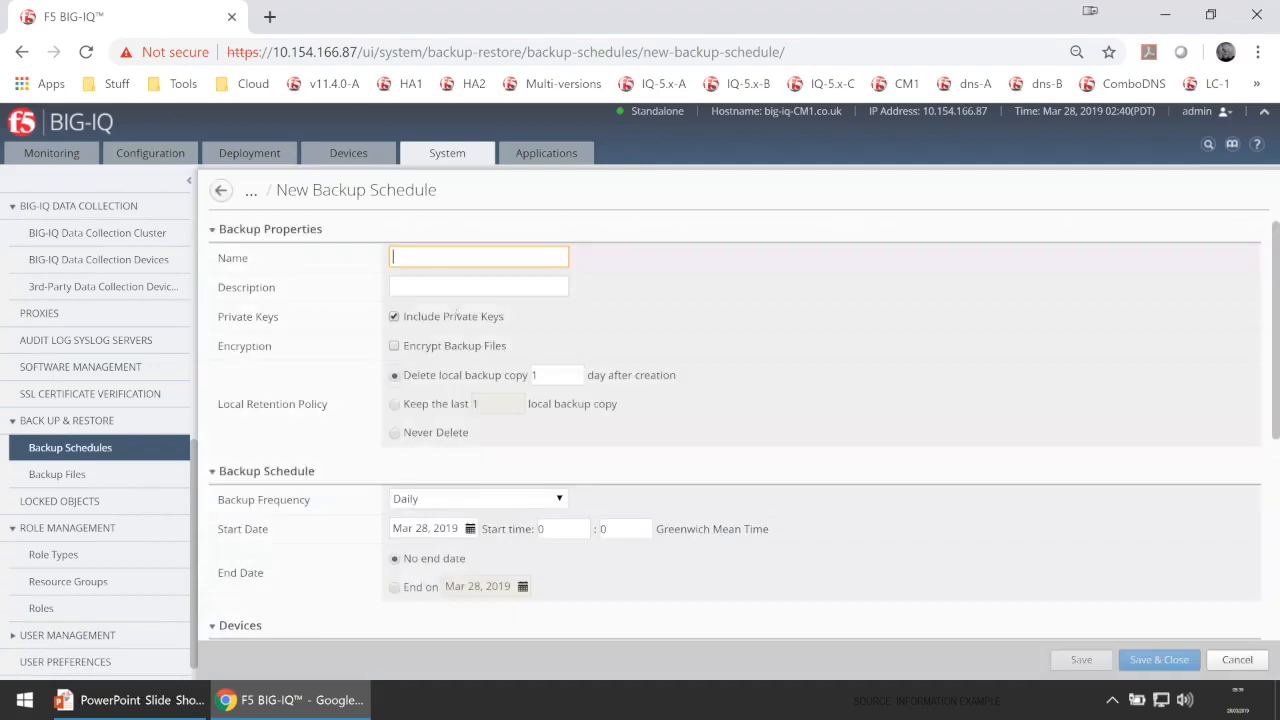
pyautogui.write('My')
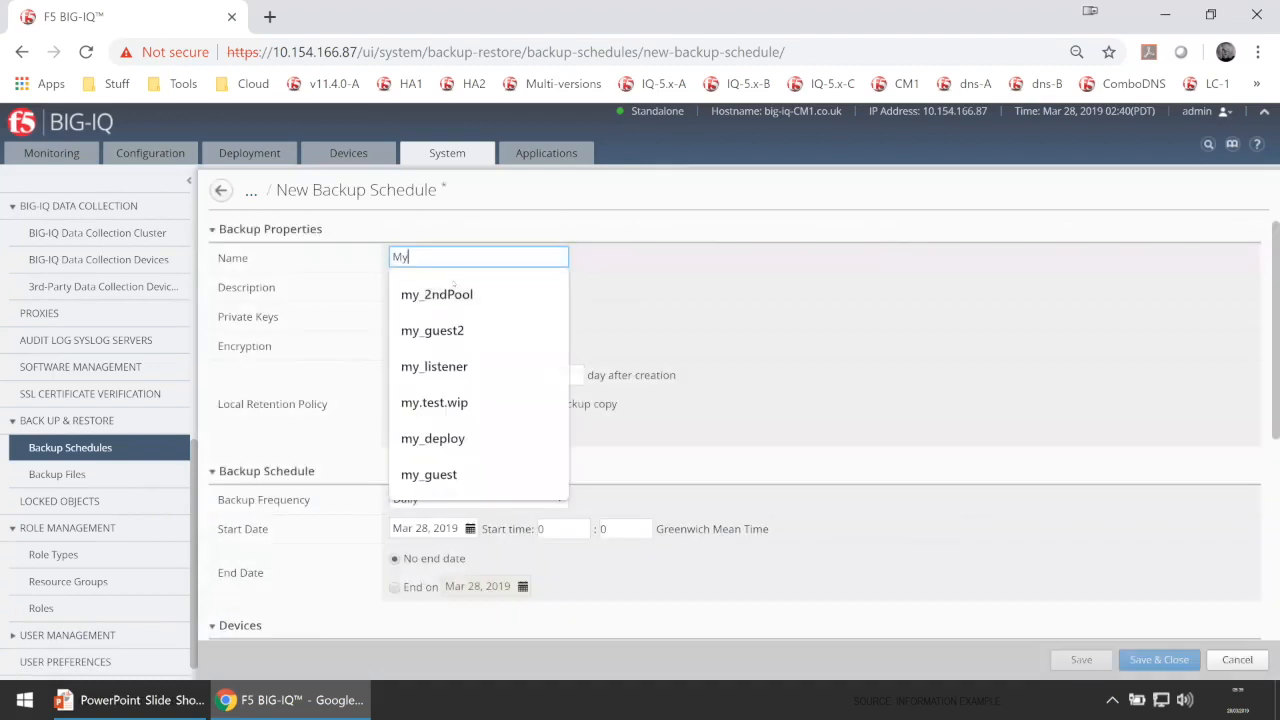
pyautogui.write('Bakcup2')
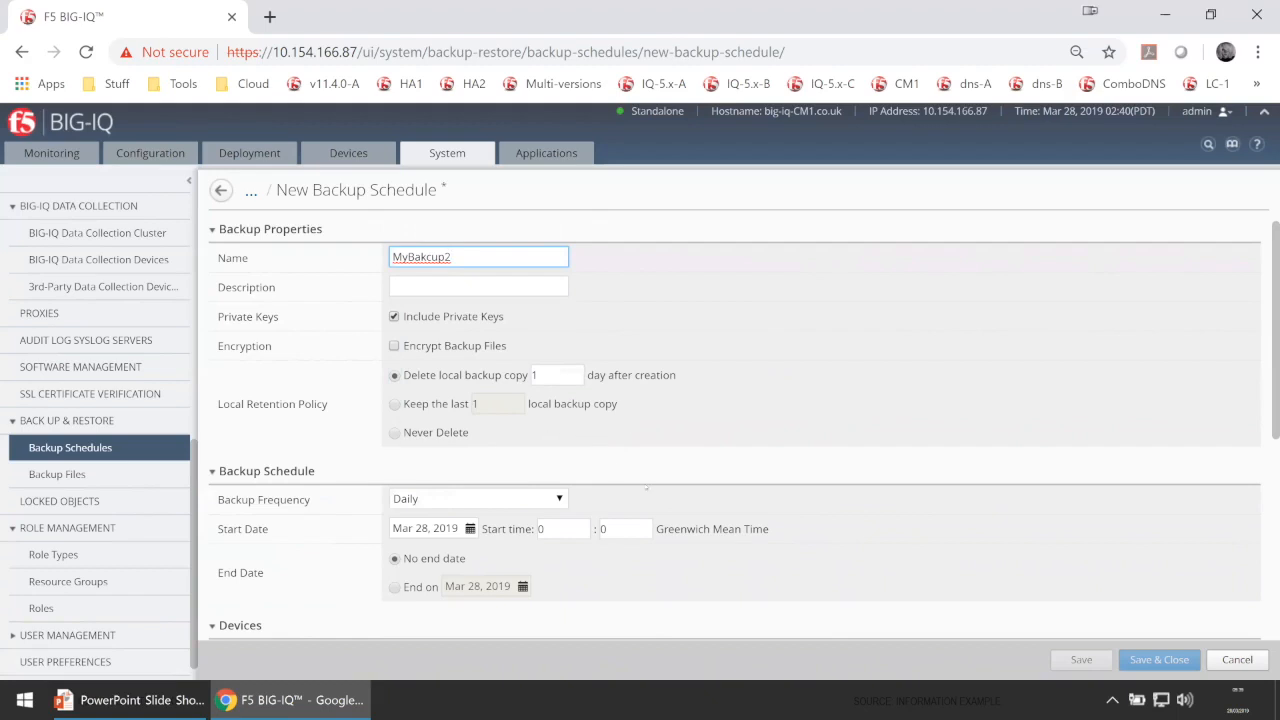
pyautogui.scroll(-1, 646, 489)
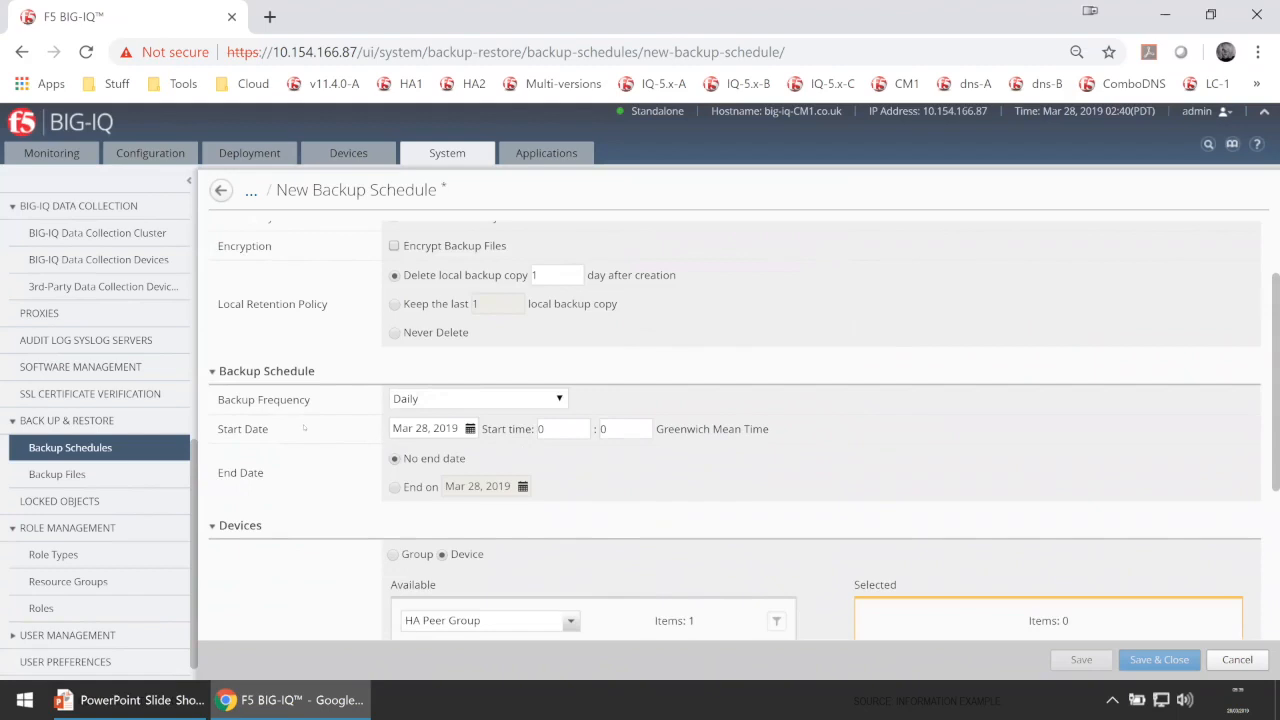
# Set the schedule's start date to Mar 29, 2019 and start hour to 02.
pyautogui.scroll(-1, 304, 427)
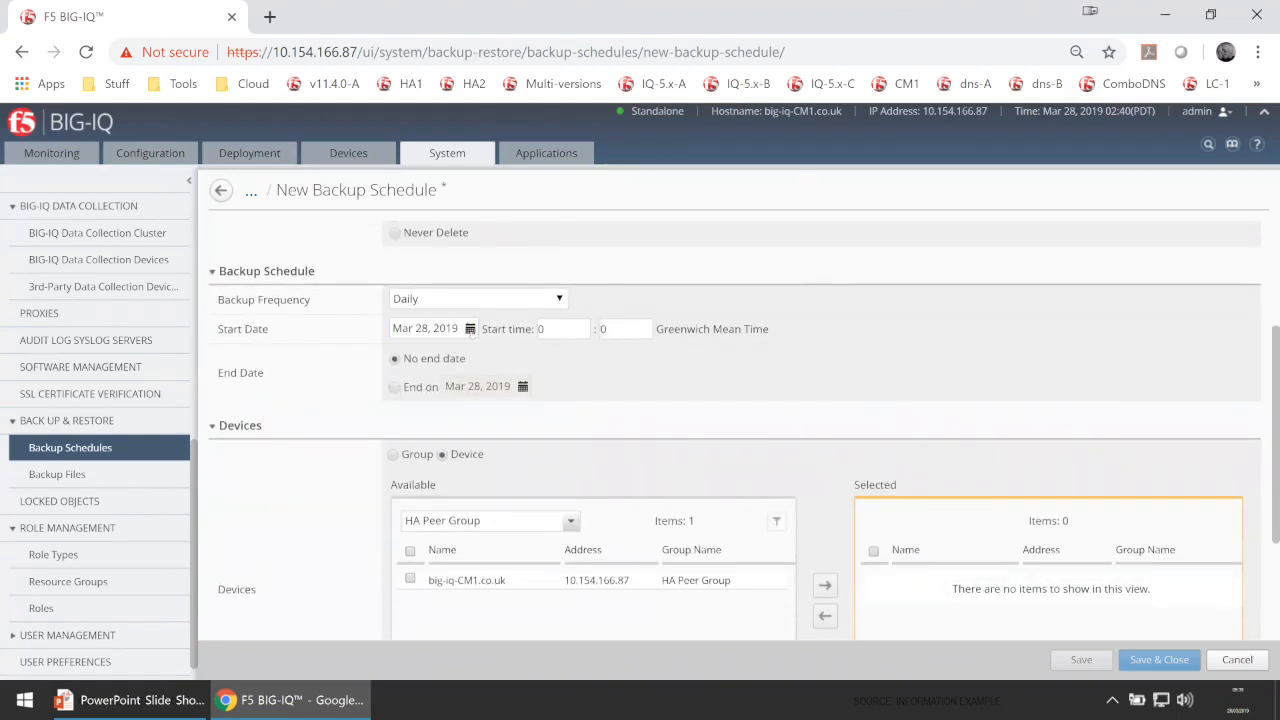
pyautogui.click(470, 329)
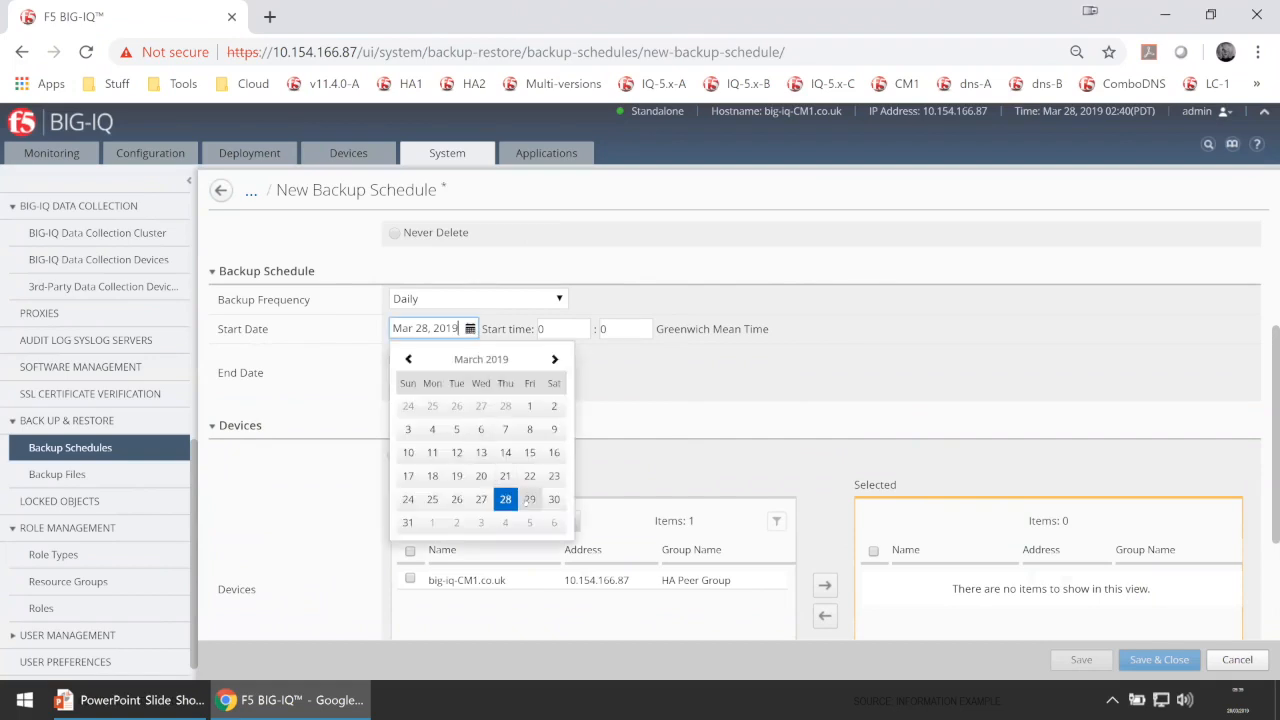
pyautogui.click(527, 500)
pyautogui.click(557, 328)
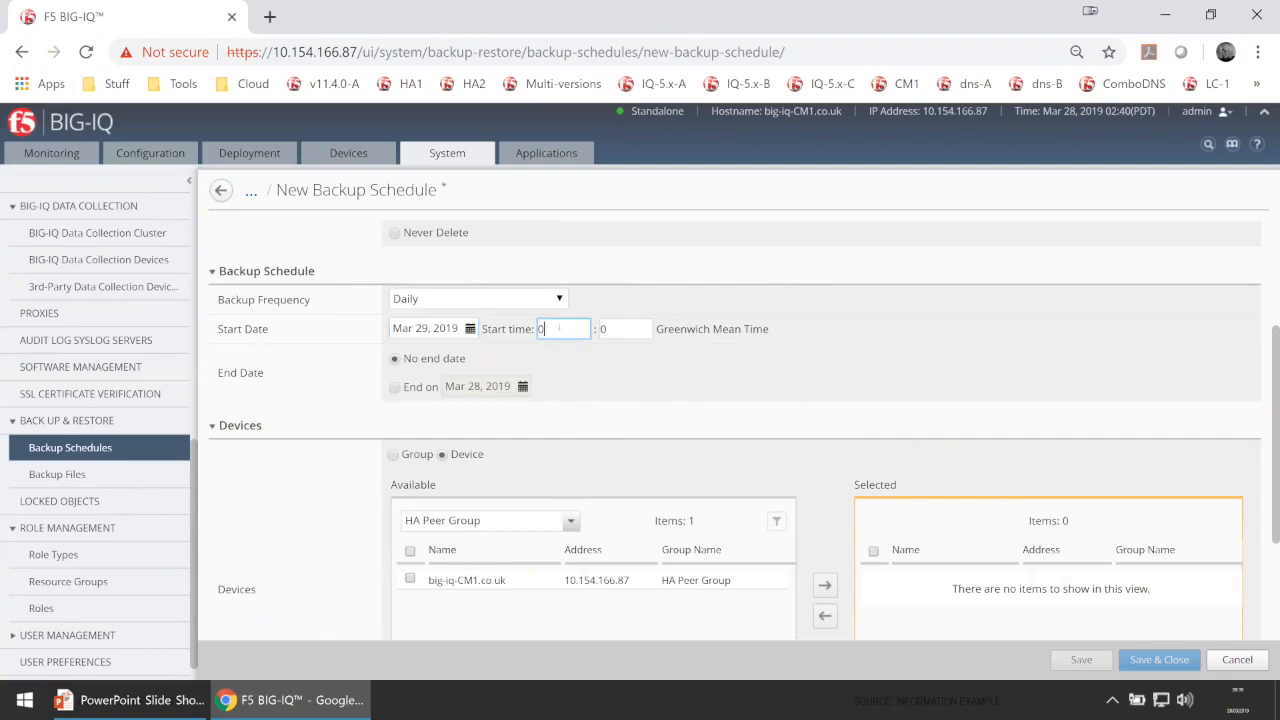
pyautogui.press('BackSpace')
pyautogui.write('02')
pyautogui.click(631, 331)
# Keep 'No end date' selected for the schedule.
pyautogui.click(396, 387)
pyautogui.click(396, 358)
pyautogui.scroll(-2, 817, 396)
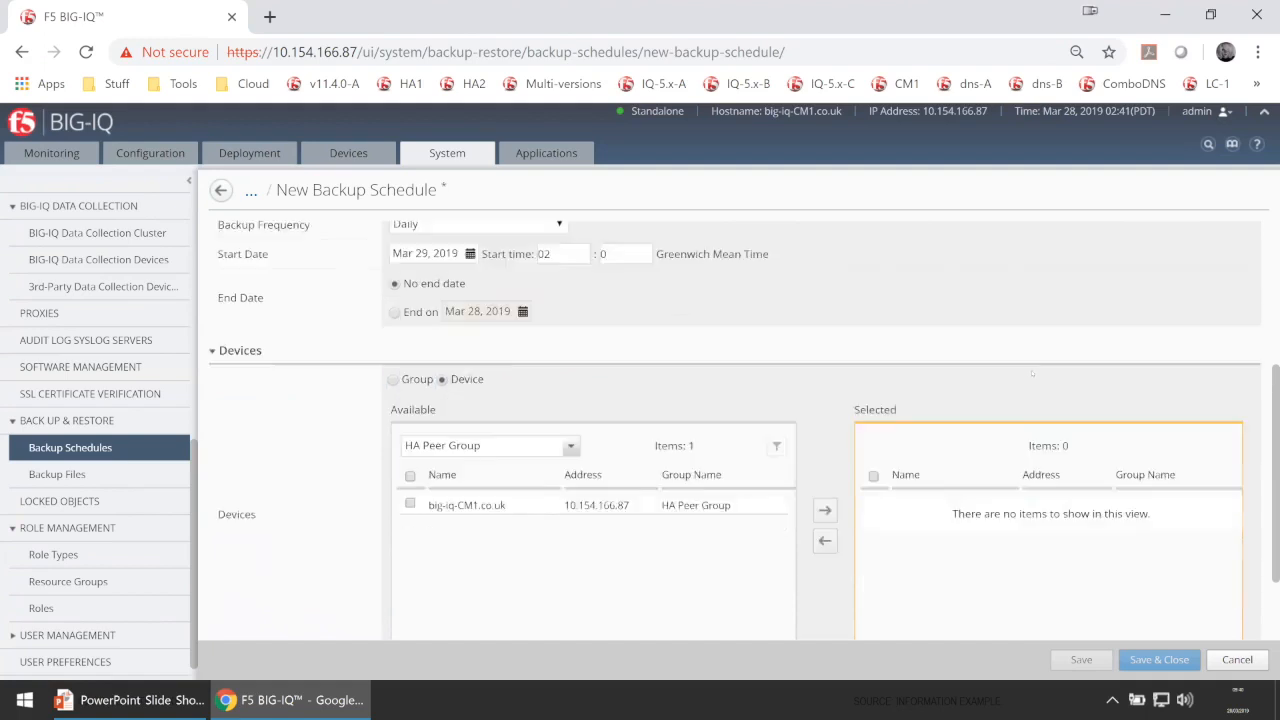
pyautogui.scroll(2, 1009, 381)
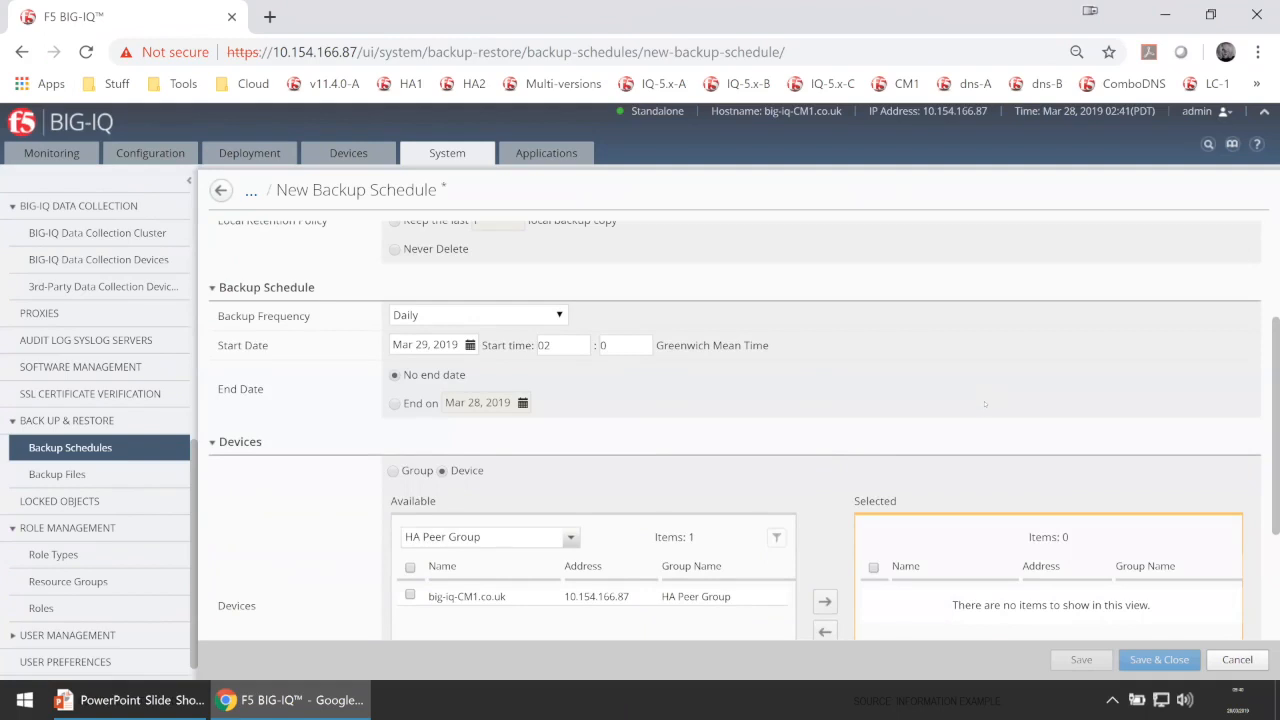
pyautogui.scroll(-1, 985, 402)
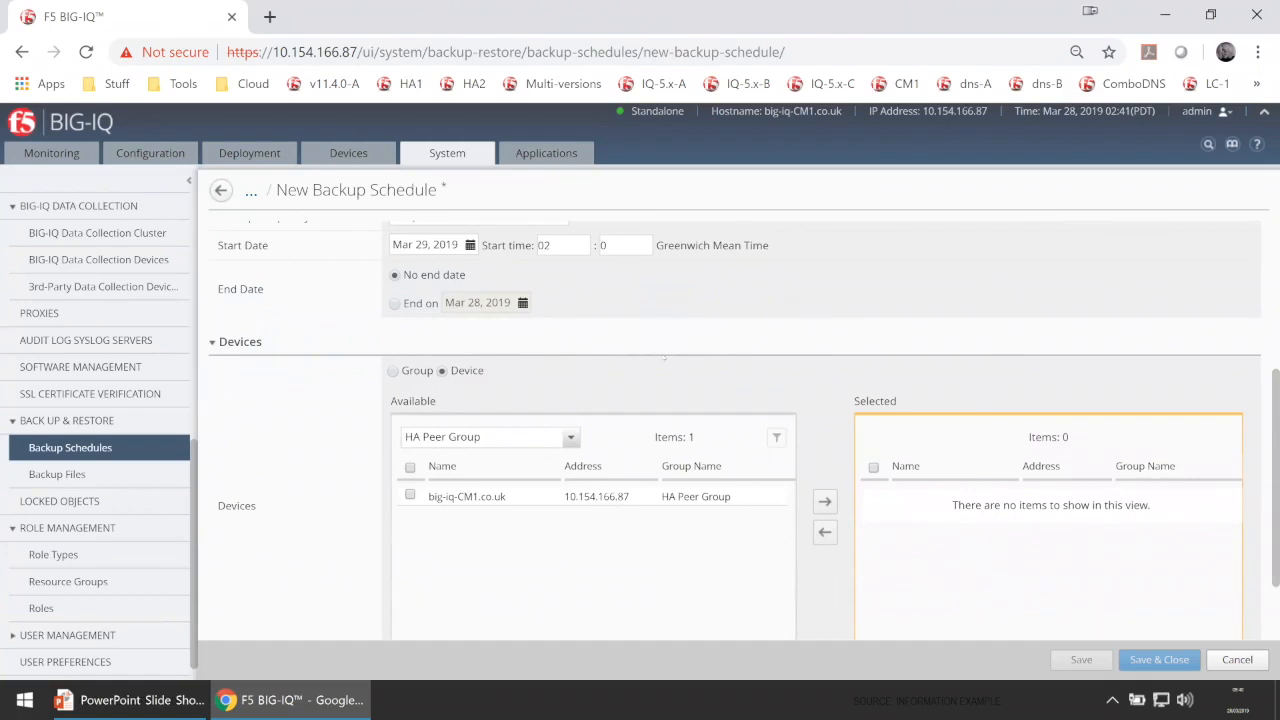
# Move big-iq-CM1.co.uk from Available to Selected devices, leaving Store archive copy switched off.
pyautogui.scroll(-1, 668, 404)
pyautogui.click(410, 395)
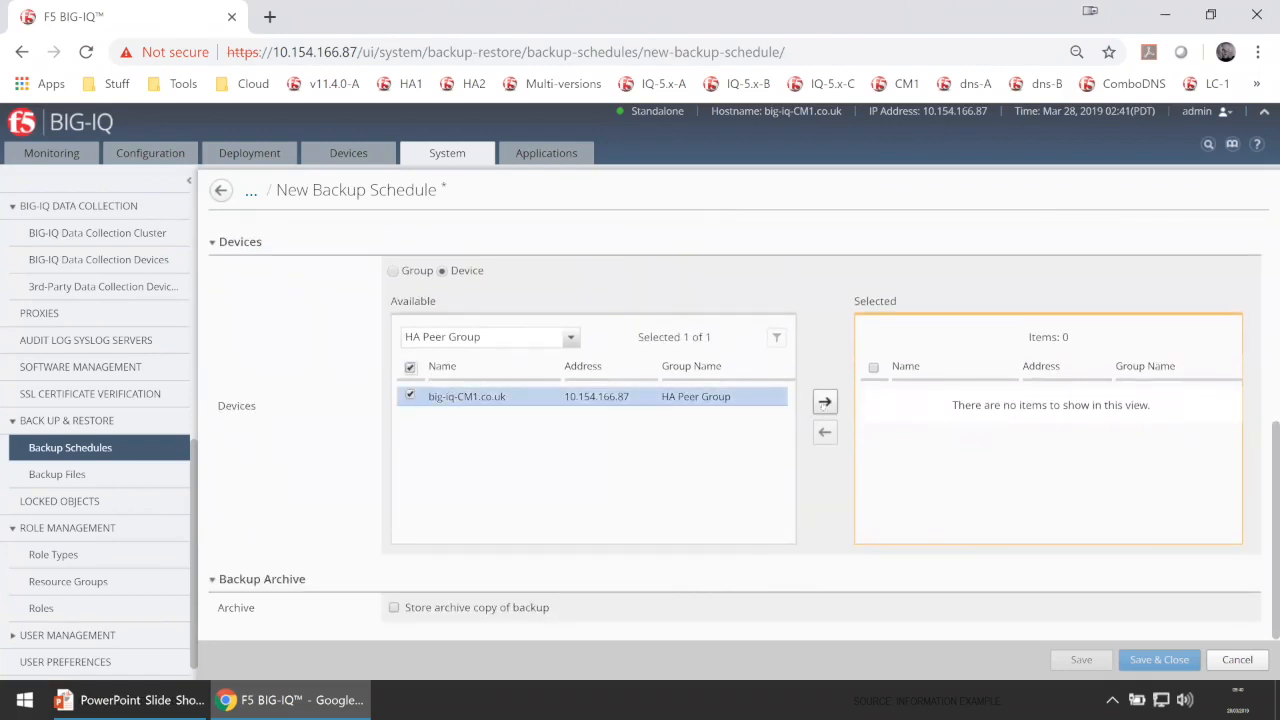
pyautogui.click(825, 401)
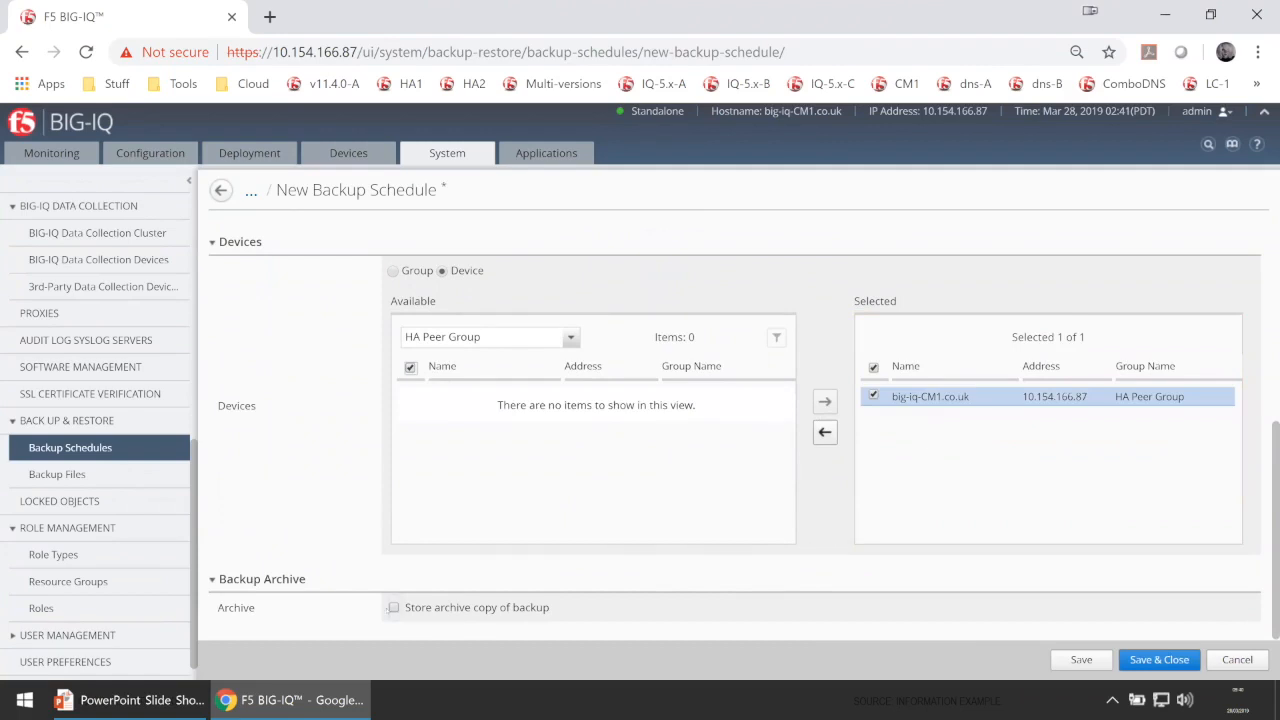
pyautogui.click(393, 607)
pyautogui.scroll(-2, 546, 578)
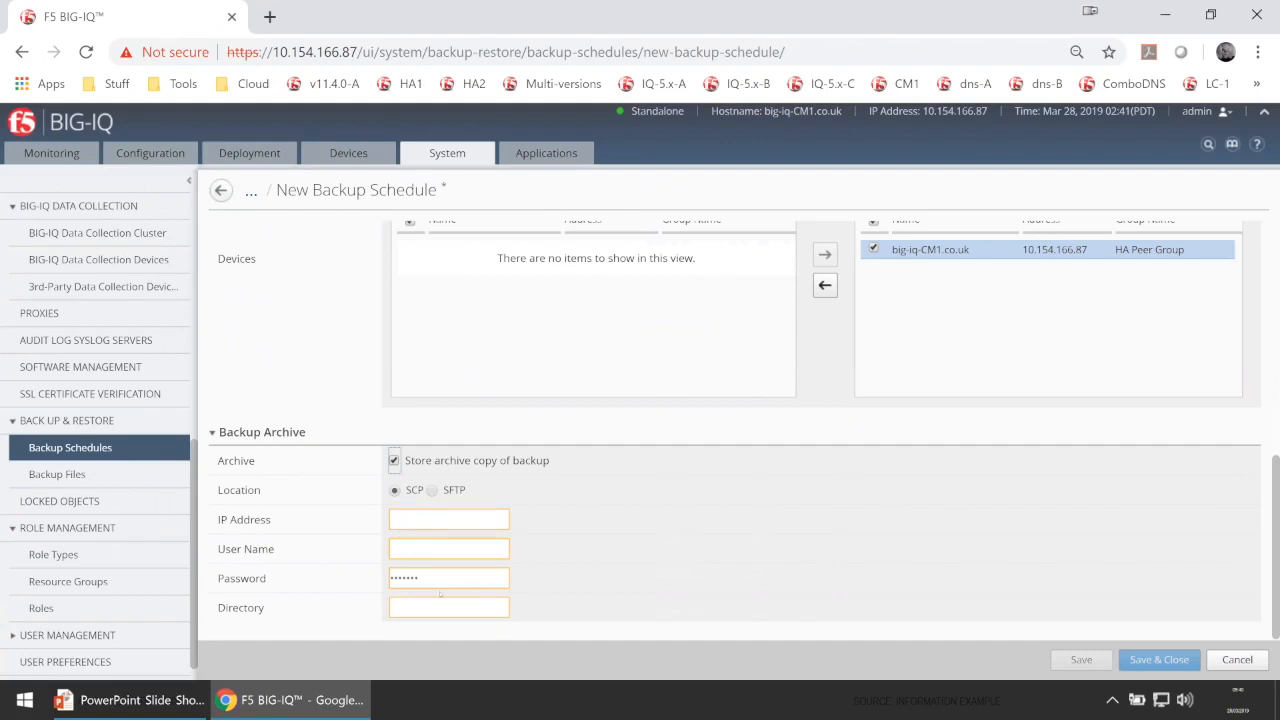
pyautogui.click(394, 461)
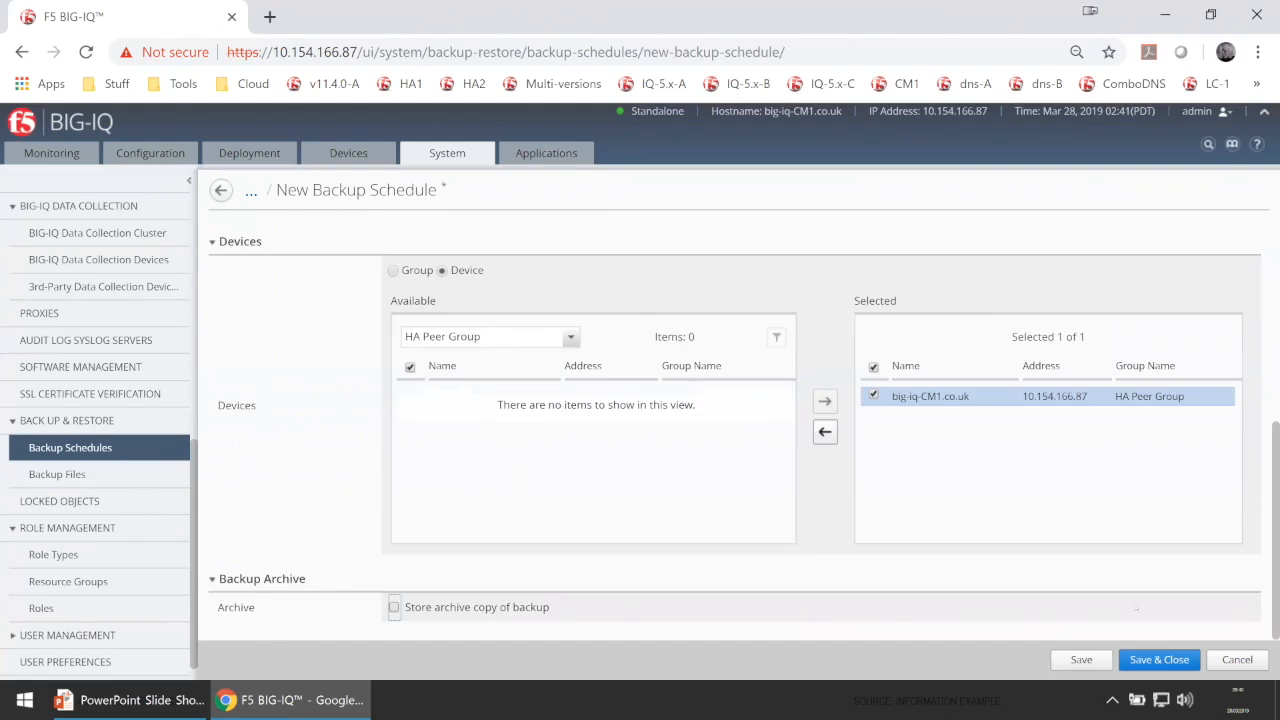
pyautogui.scroll(2, 1136, 607)
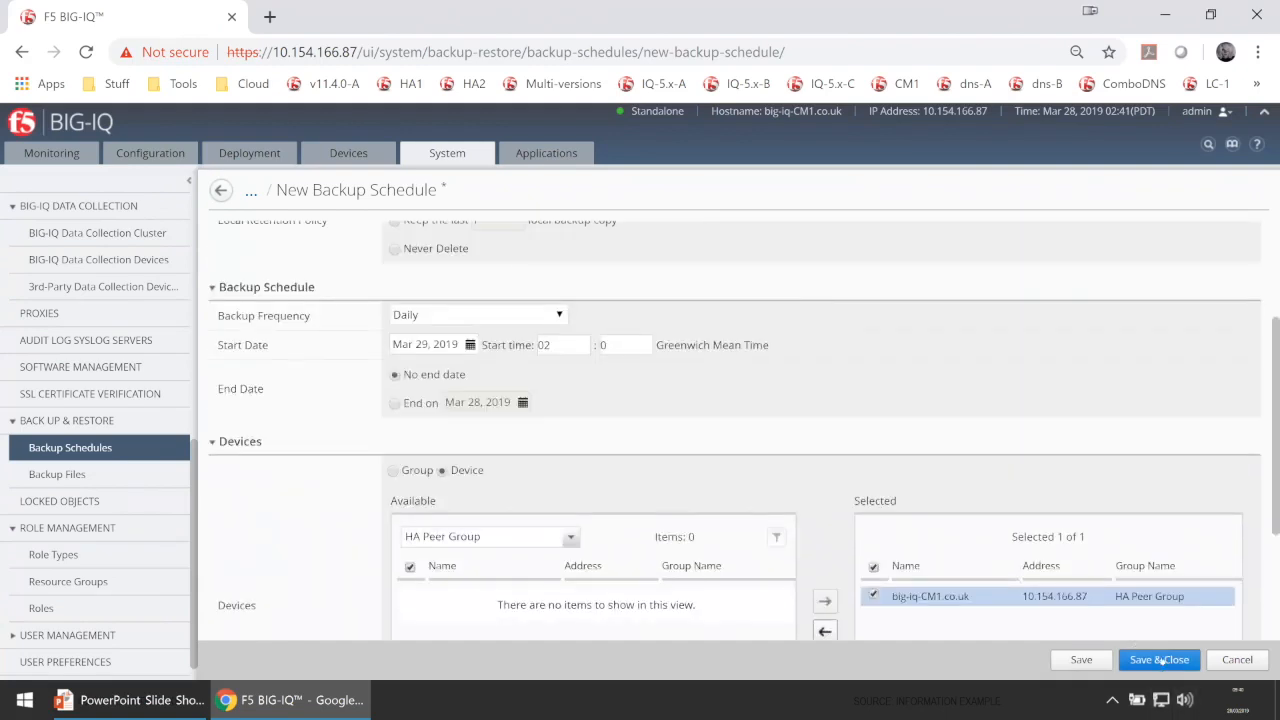
# Save MyBakcup2 as a daily backup from Mar 29, 2019 02:00 GMT, then return to the Hands on Lab slides.
pyautogui.click(1159, 660)
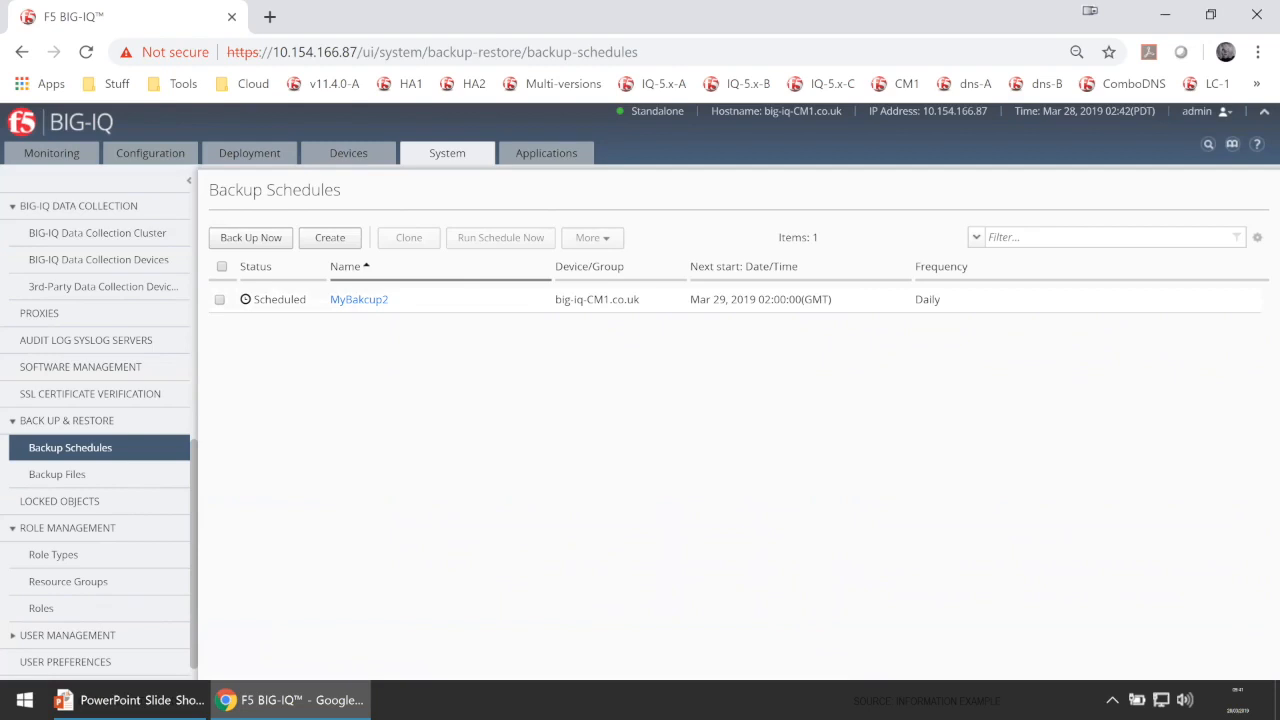
pyautogui.hotkey('alt', 'Tab')
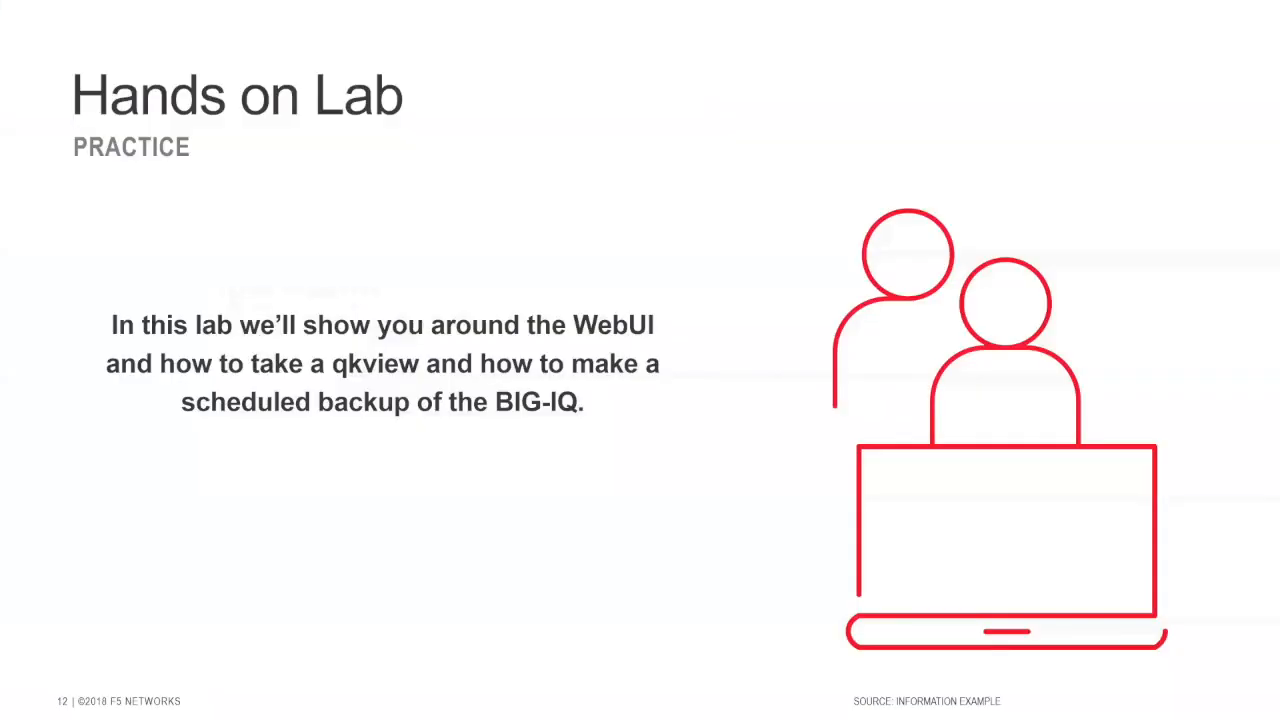